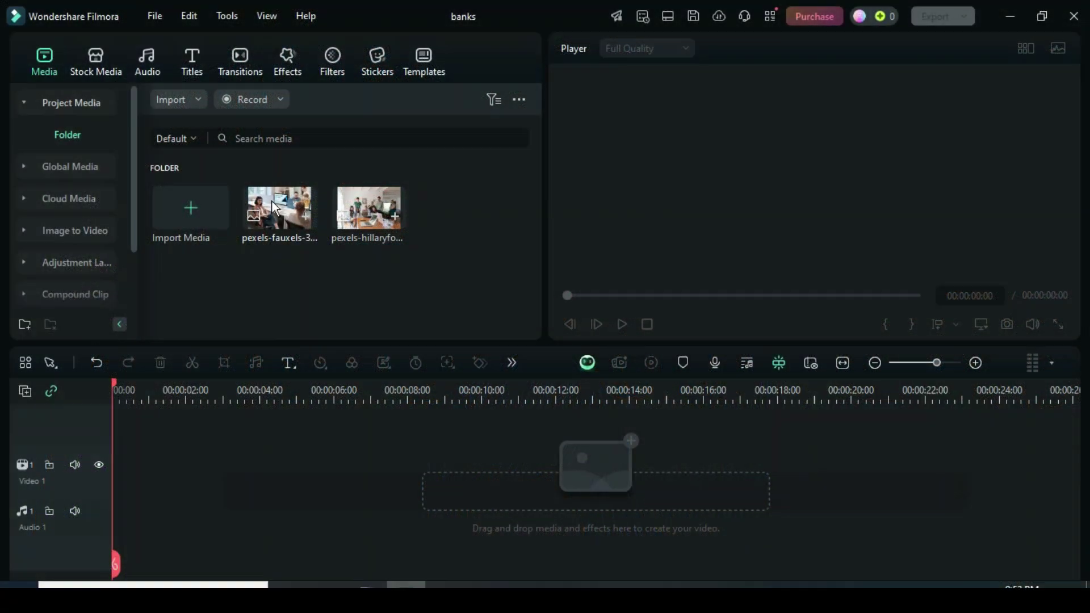
Step: Place both photos on the Video 1 track and crop each to fit the frame
left_click_drag(285, 219, 145, 471)
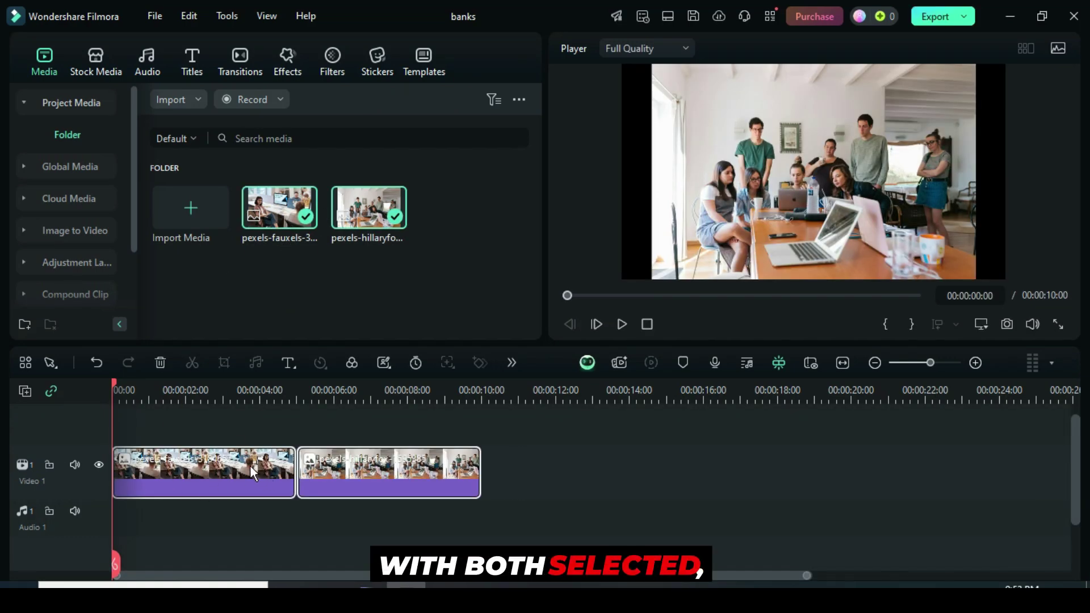
right_click(249, 465)
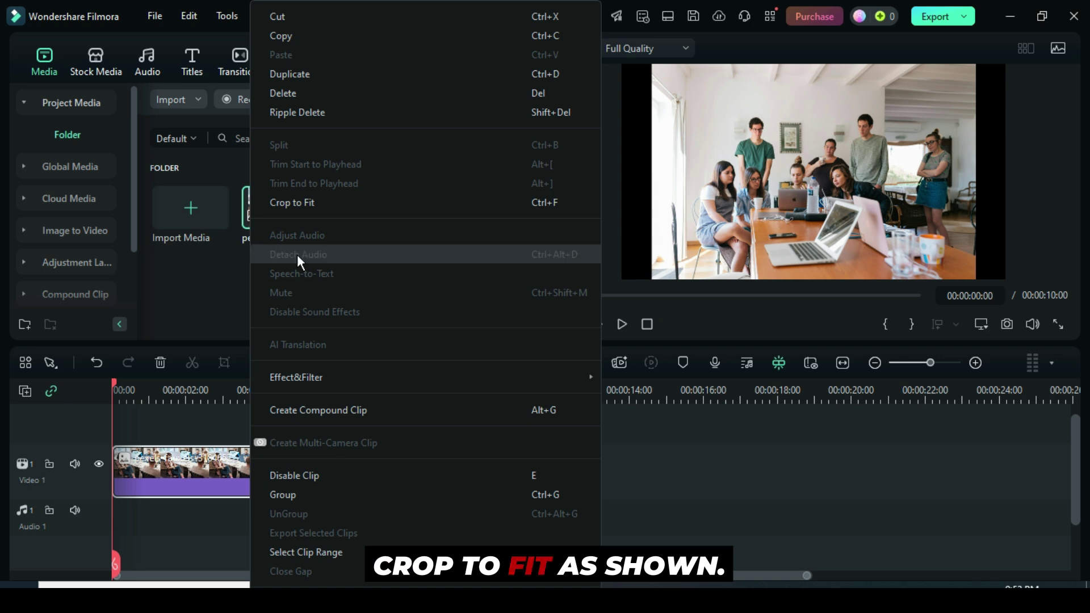
left_click(283, 203)
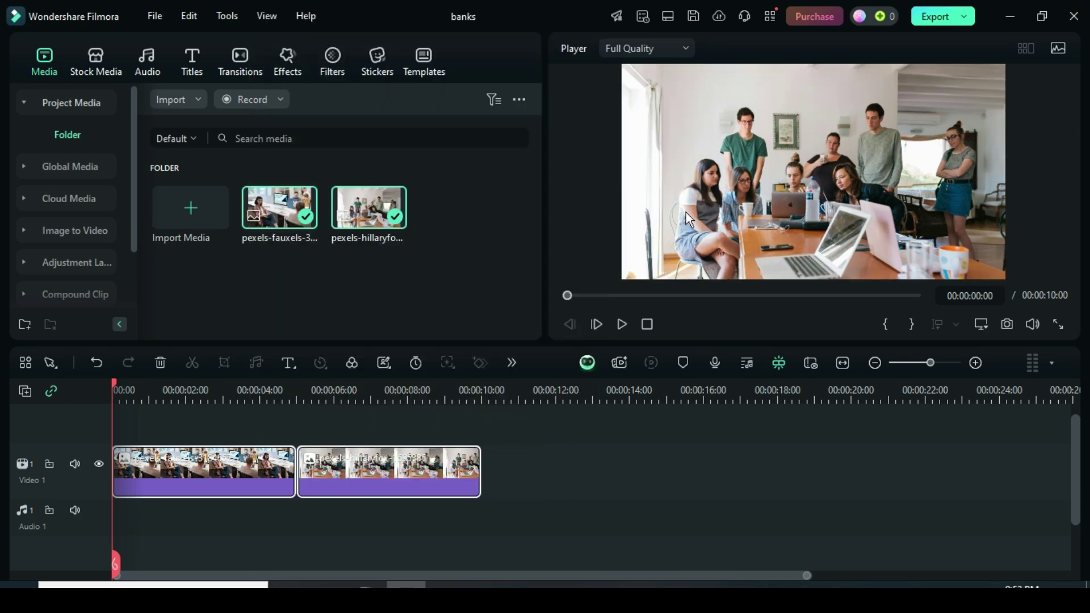
double_click(364, 467)
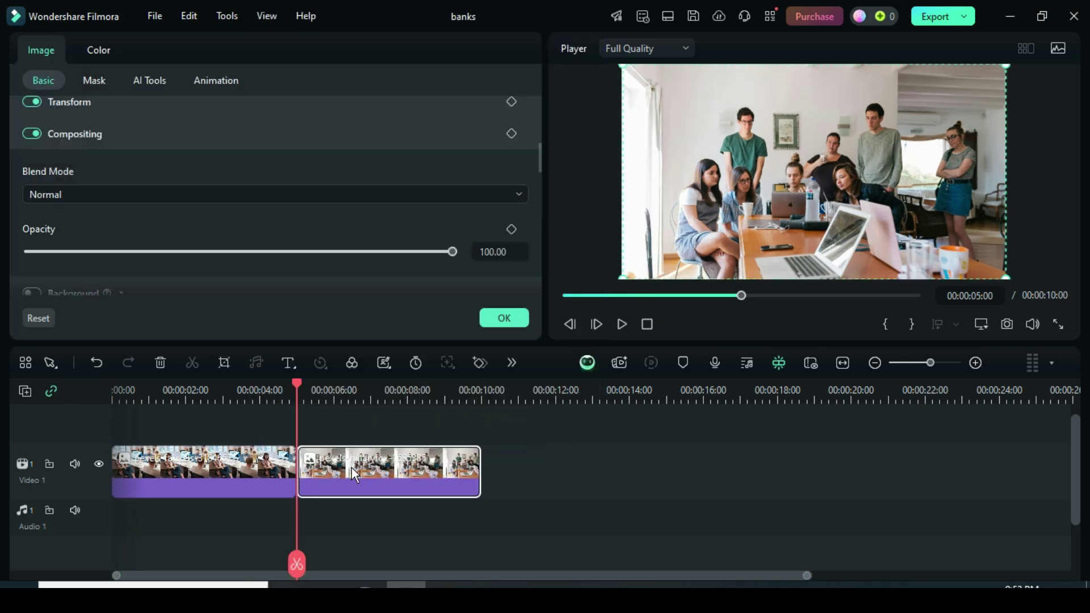
left_click(532, 327)
left_click(561, 295)
Step: Change both photo clips' duration from 00:00:05:00 to 00:00:03:00
left_click_drag(423, 525, 227, 471)
left_click(416, 364)
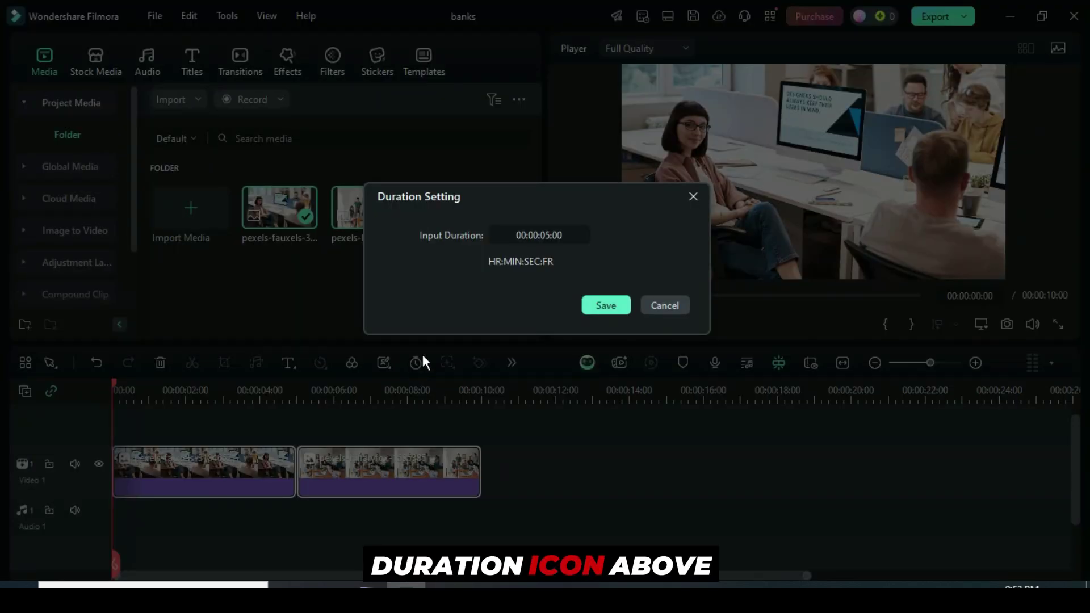
left_click(544, 235)
double_click(545, 235)
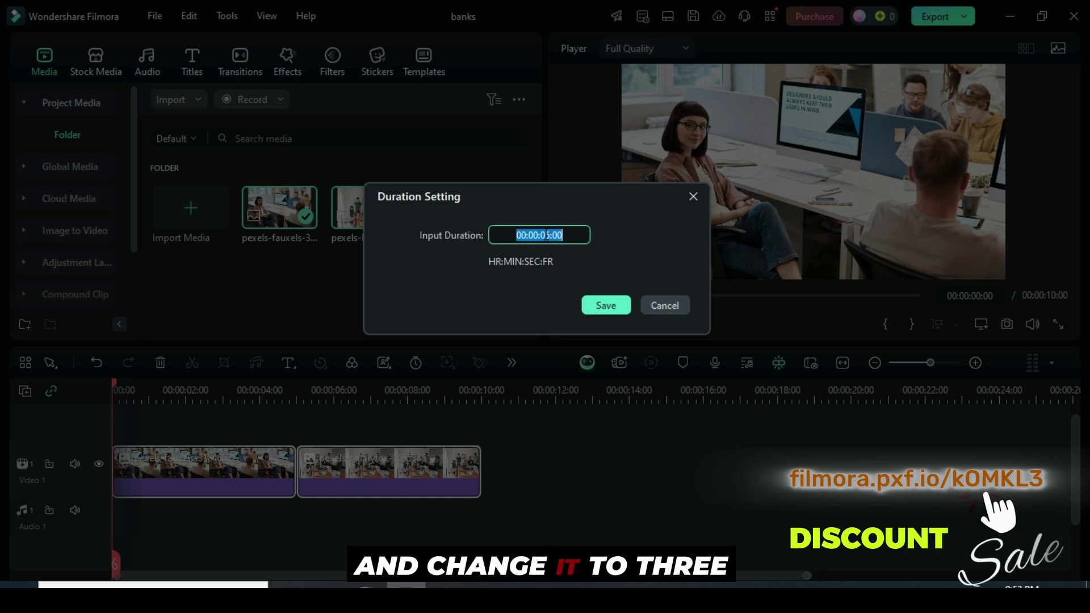
left_click(548, 235)
key("BackSpace")
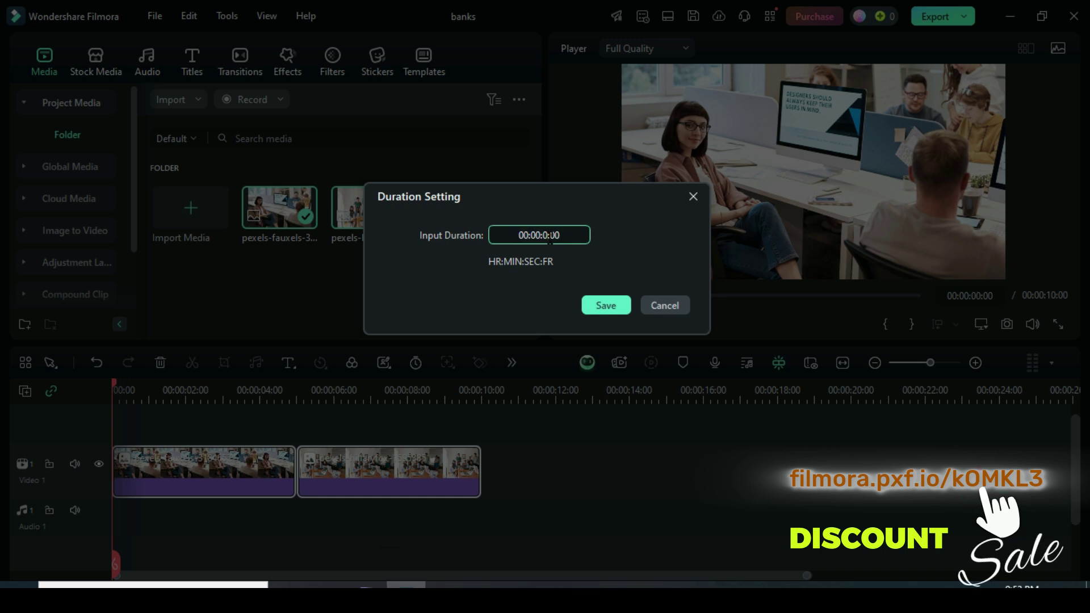
type("3")
left_click(595, 306)
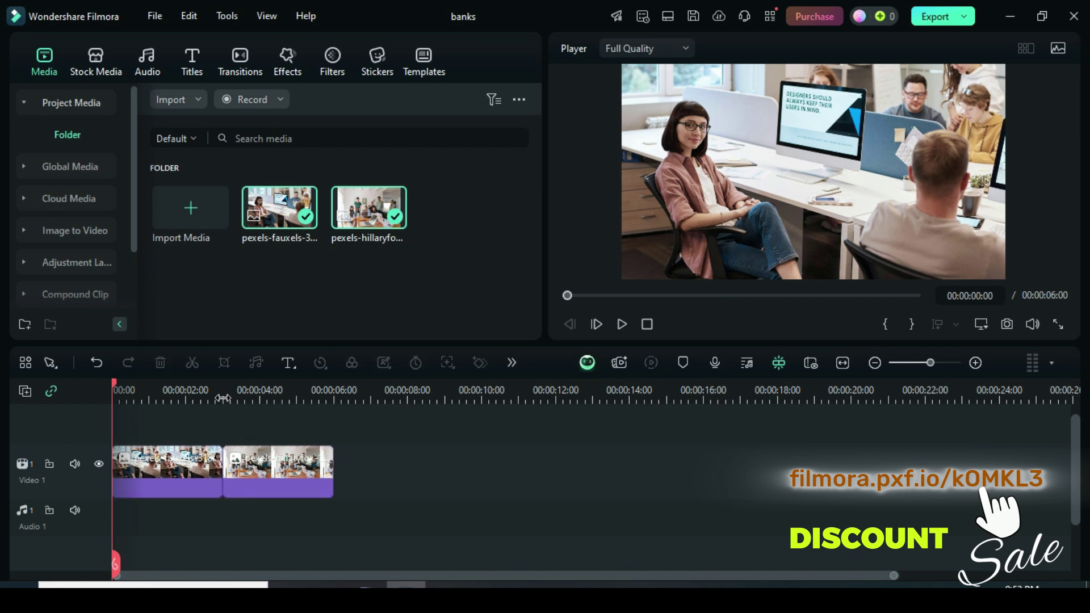
Step: Split the first photo at the 00:00:02:00 mark
scroll(244, 442, "up", 2)
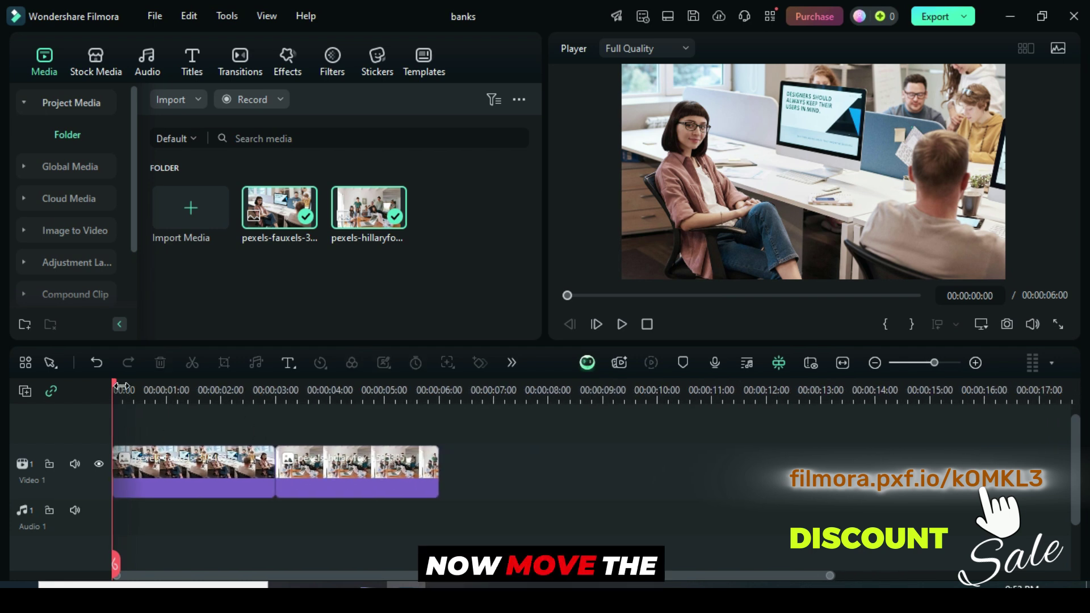
left_click_drag(115, 380, 220, 382)
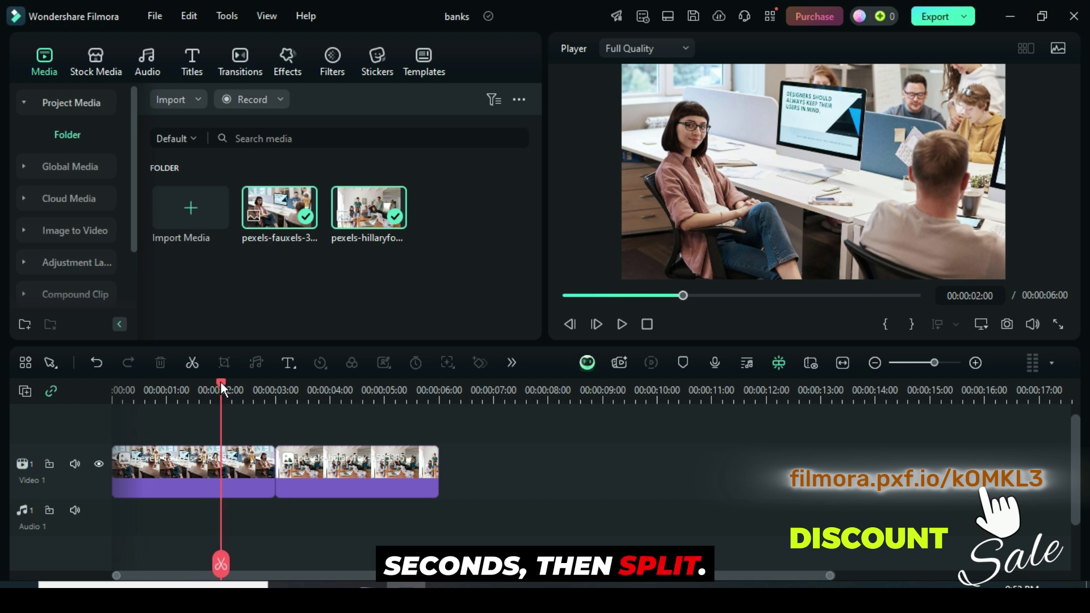
left_click(179, 465)
left_click(192, 366)
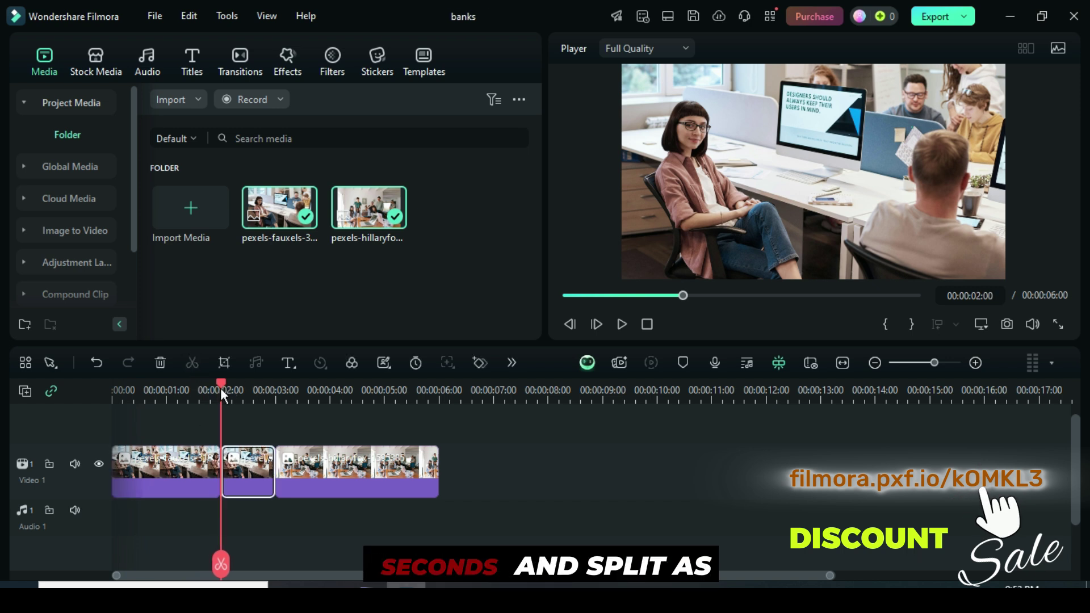
Step: Split the second photo at the 00:00:04:00 mark
left_click_drag(220, 384, 330, 385)
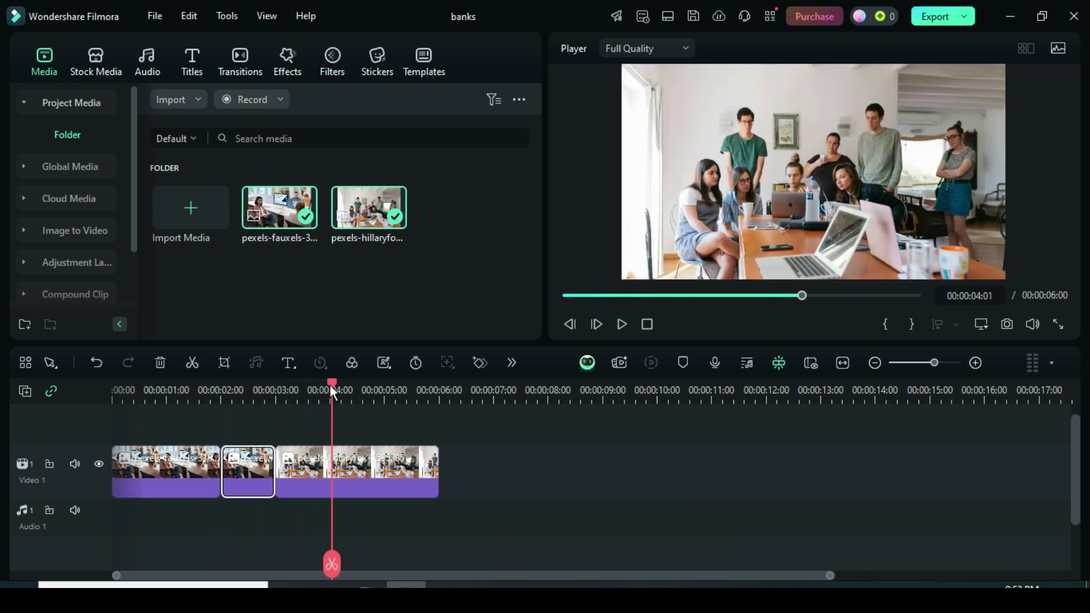
left_click(318, 478)
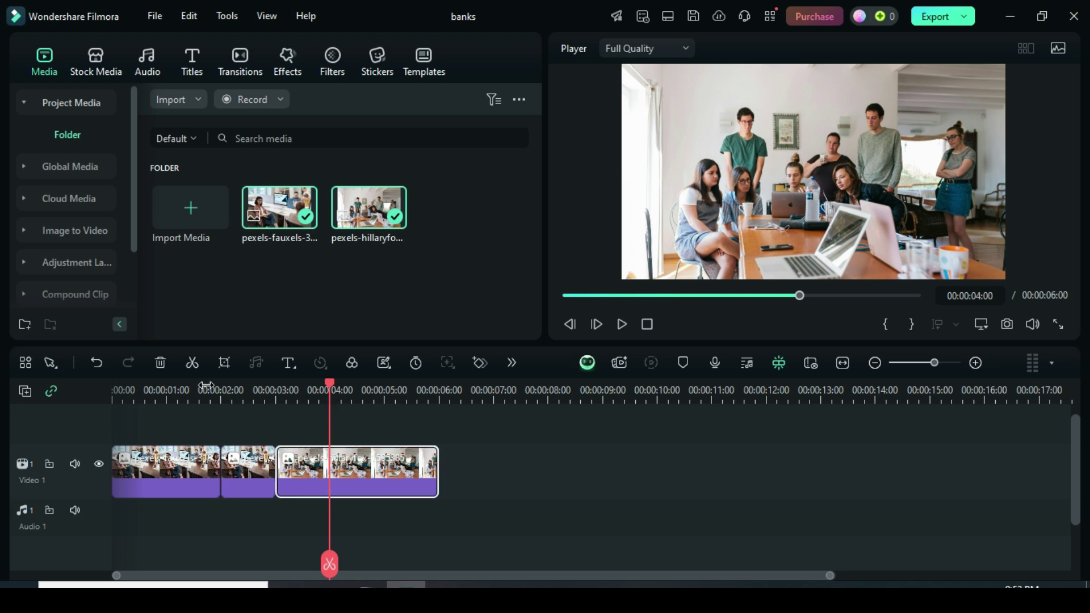
left_click(192, 366)
scroll(290, 397, "up", 1)
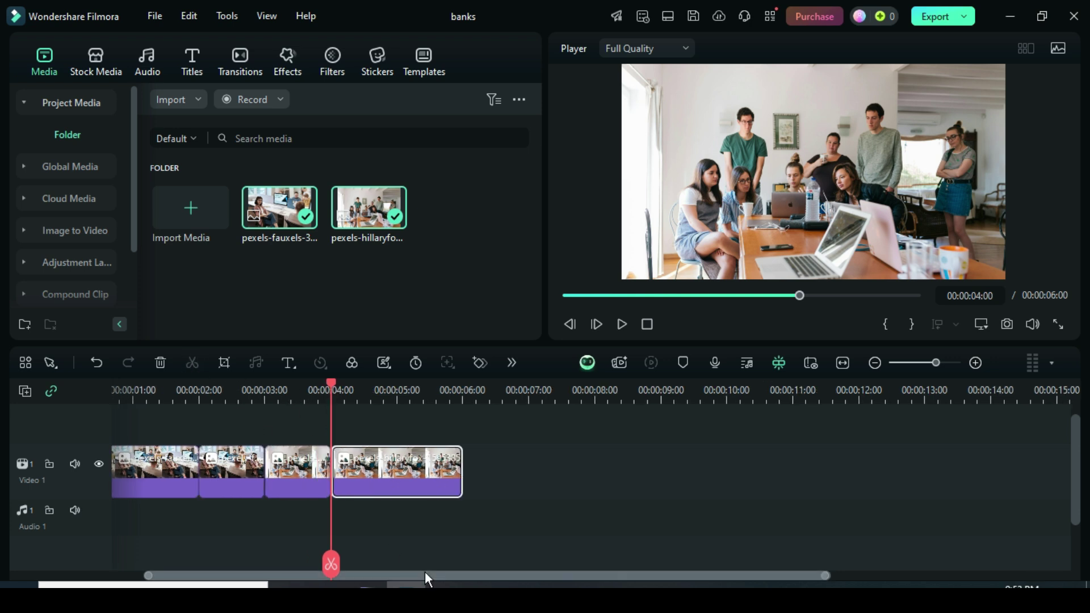
left_click_drag(425, 571, 363, 570)
double_click(274, 468)
Step: Apply the Basic 3D video effect to the 2–3 second piece of the first photo
left_click(502, 318)
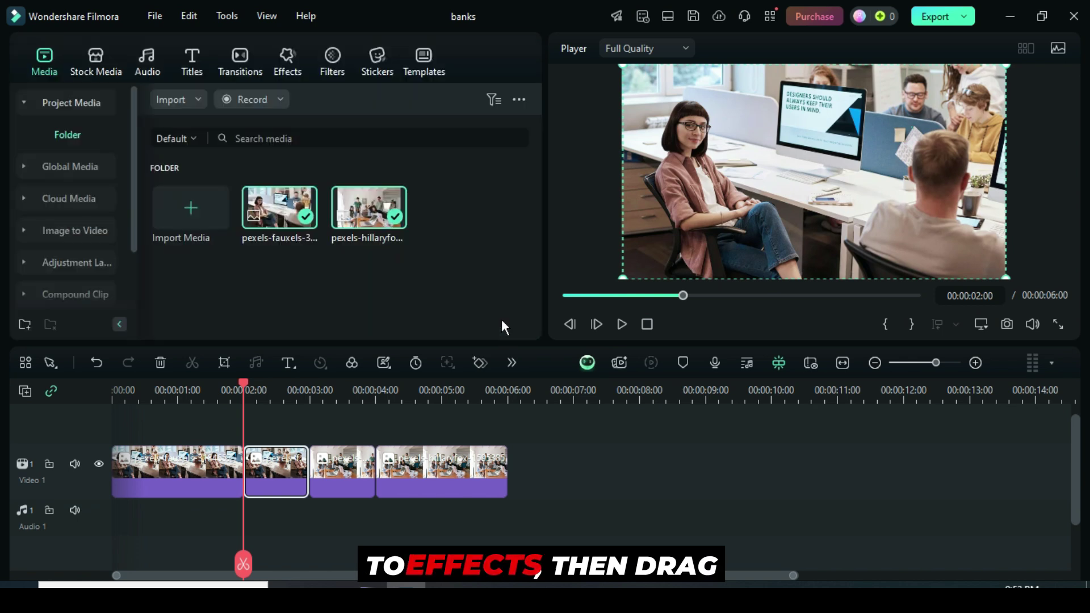
left_click(284, 64)
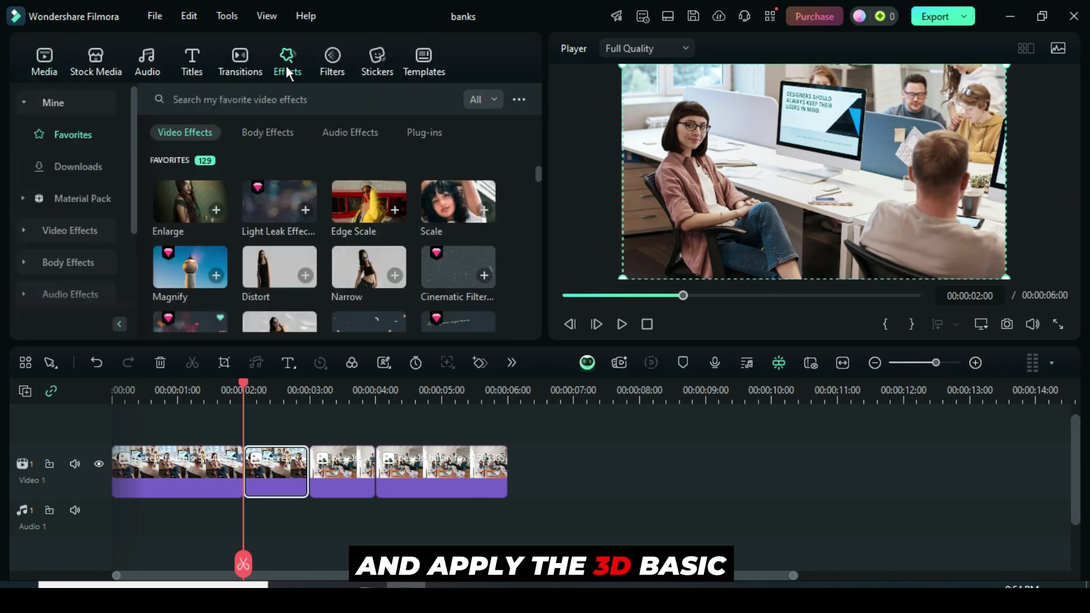
left_click(63, 230)
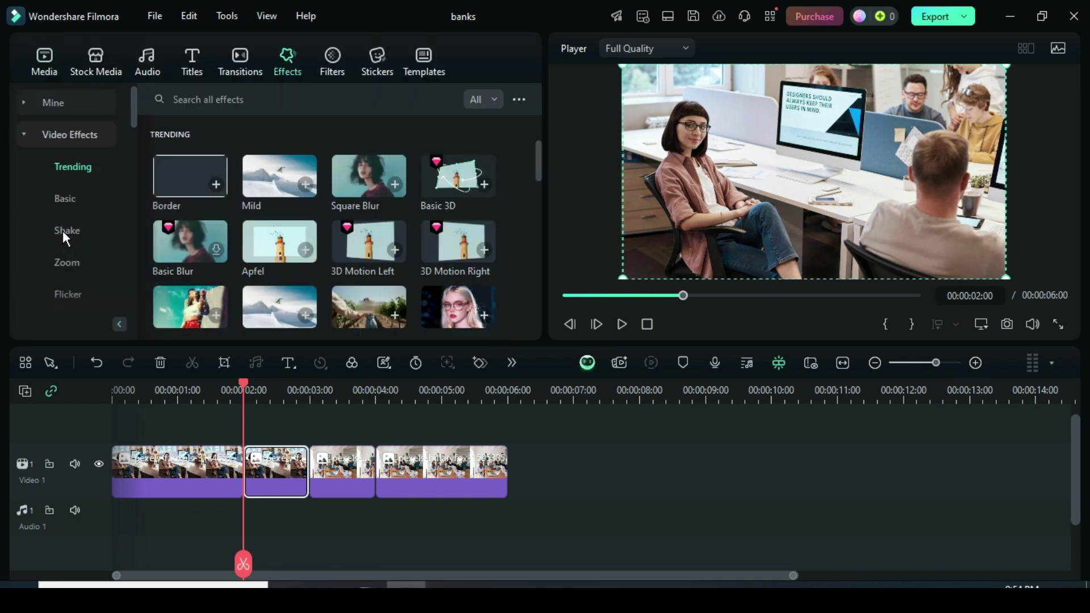
mouse_move(458, 176)
left_click_drag(441, 183, 270, 475)
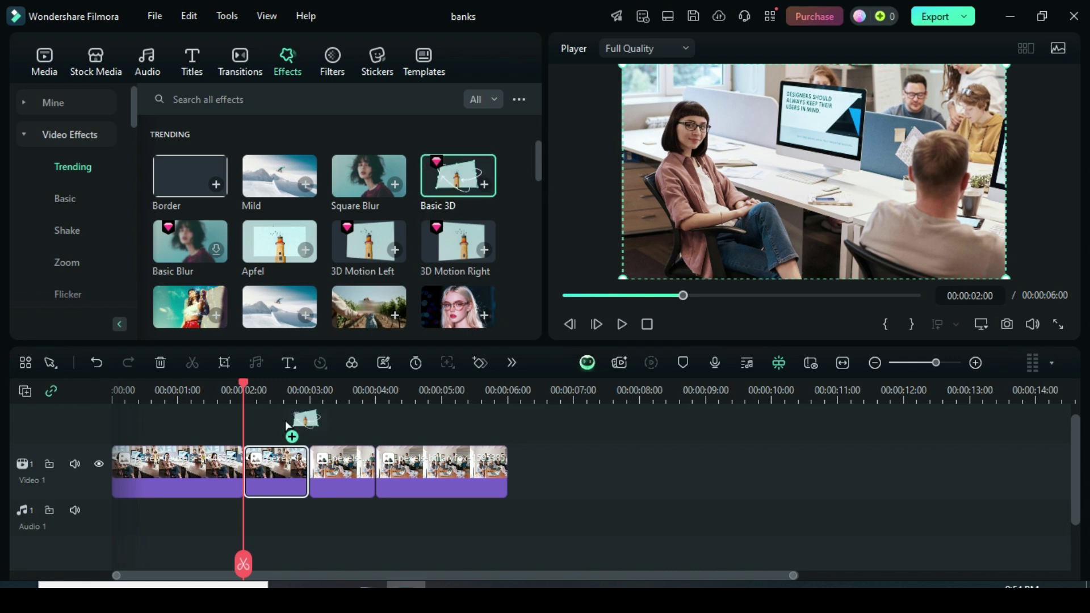
Step: Add Basic 3D Tilt keyframes on that piece: 0° at 2 seconds, 90° at 3 seconds
double_click(274, 472)
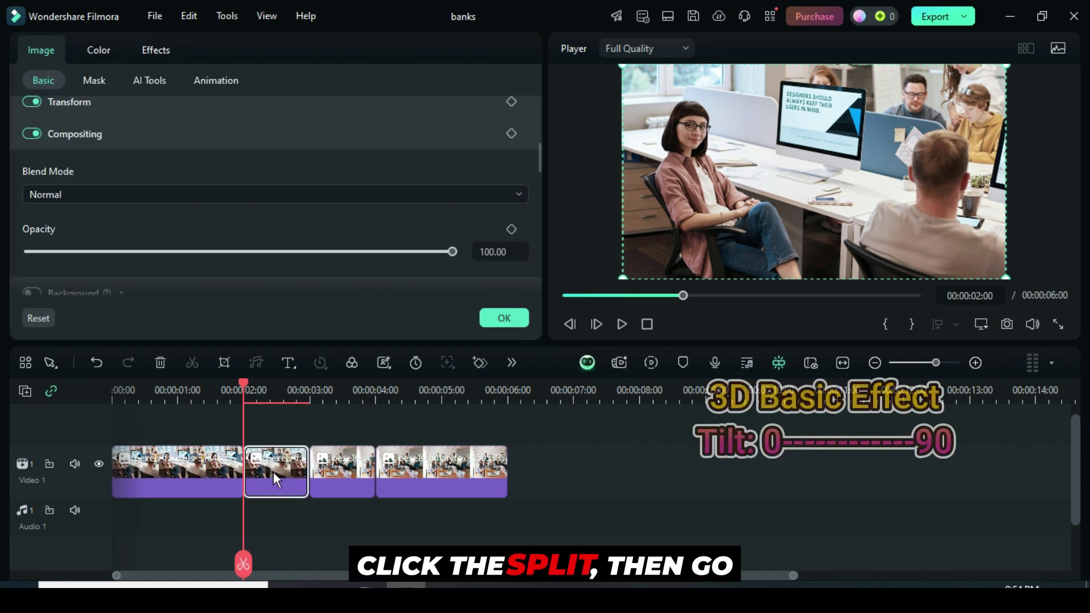
left_click(169, 49)
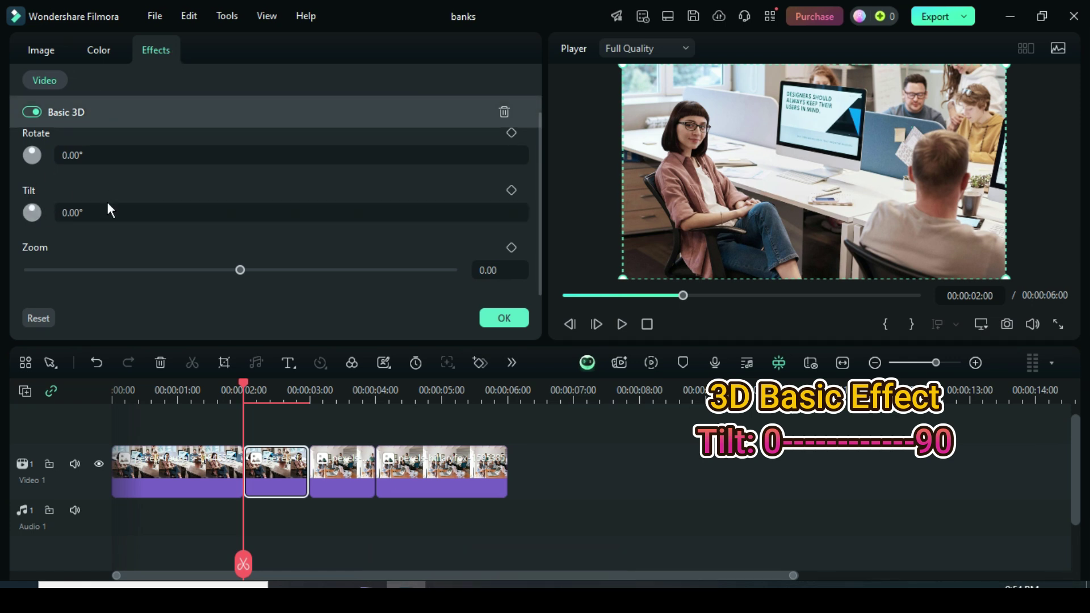
left_click(511, 190)
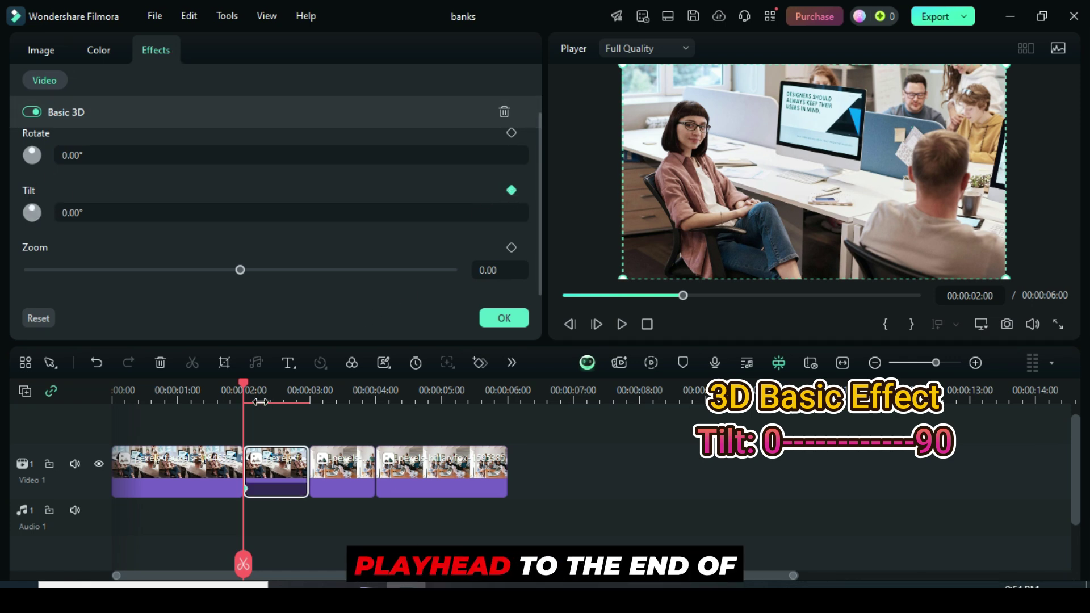
left_click_drag(244, 383, 310, 386)
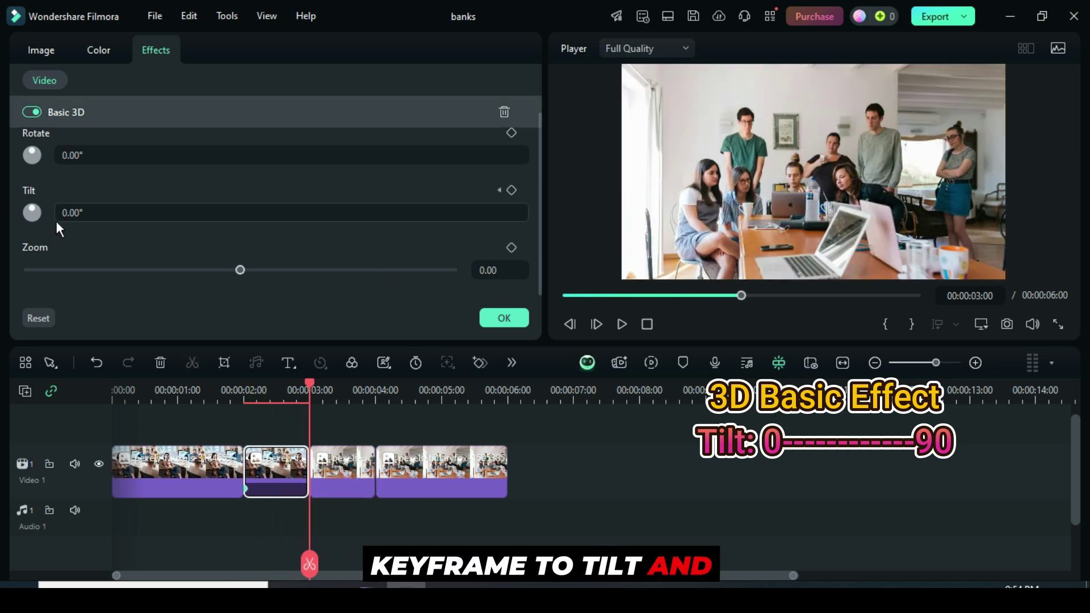
left_click(512, 190)
left_click(409, 205)
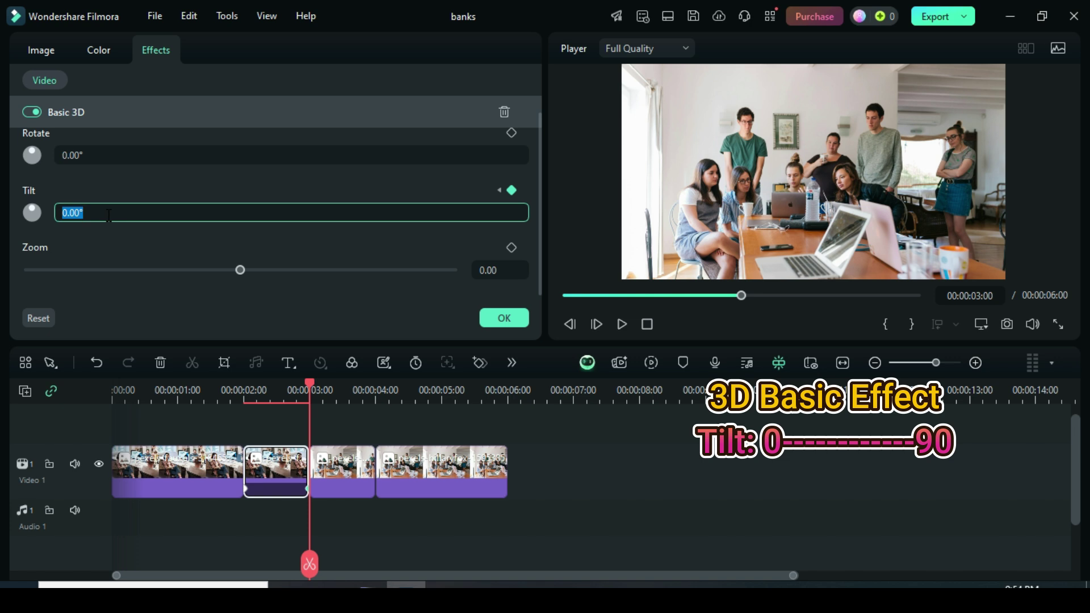
type("90")
key("Return")
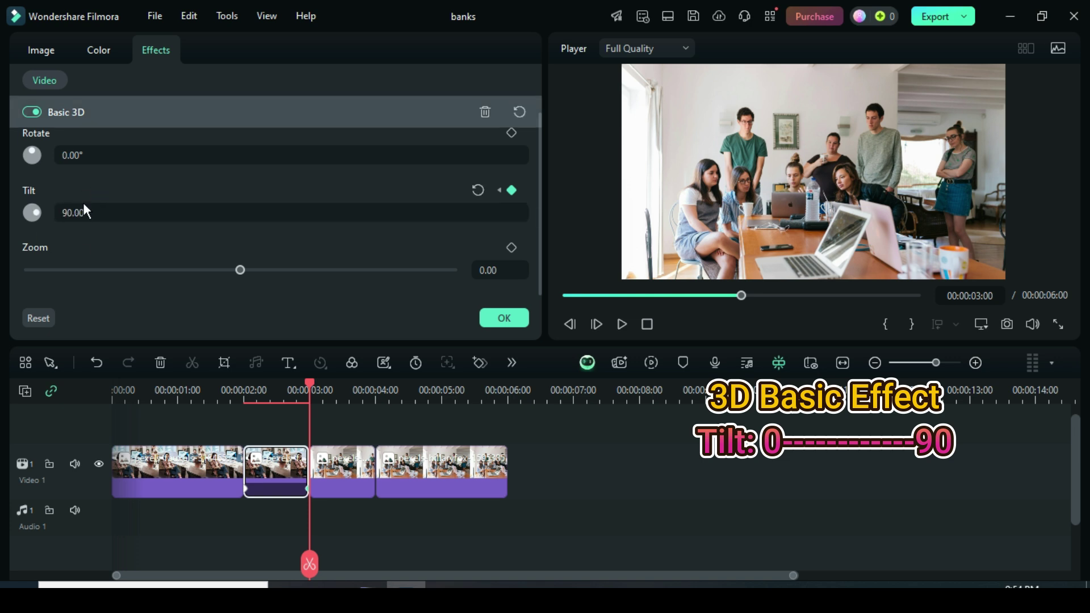
Step: Search the effects for 'crop' and apply Crop to the 2–3 second piece
left_click(504, 317)
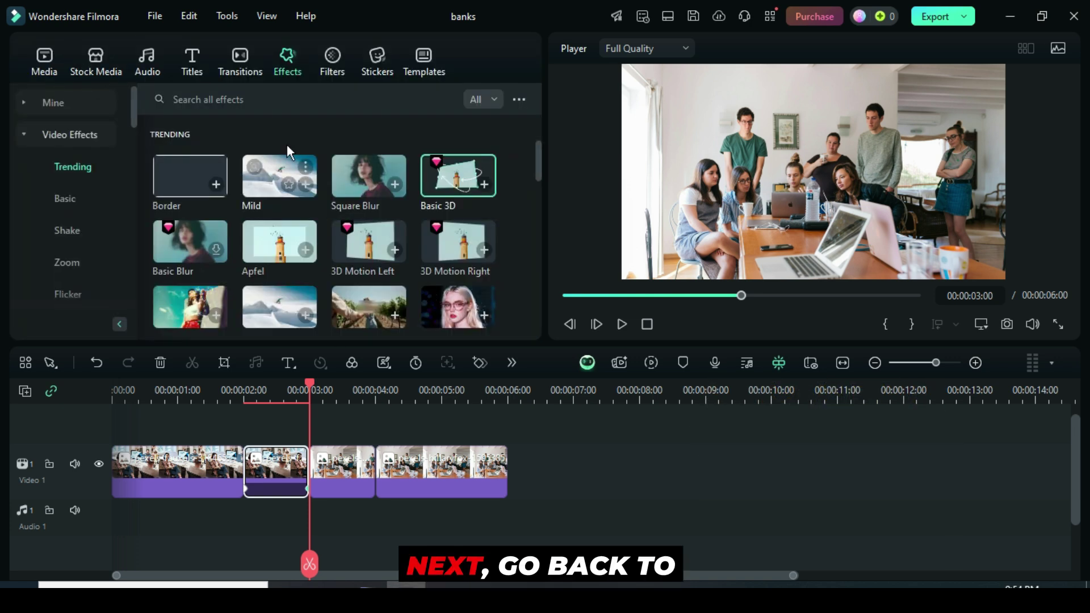
left_click(283, 99)
type("c")
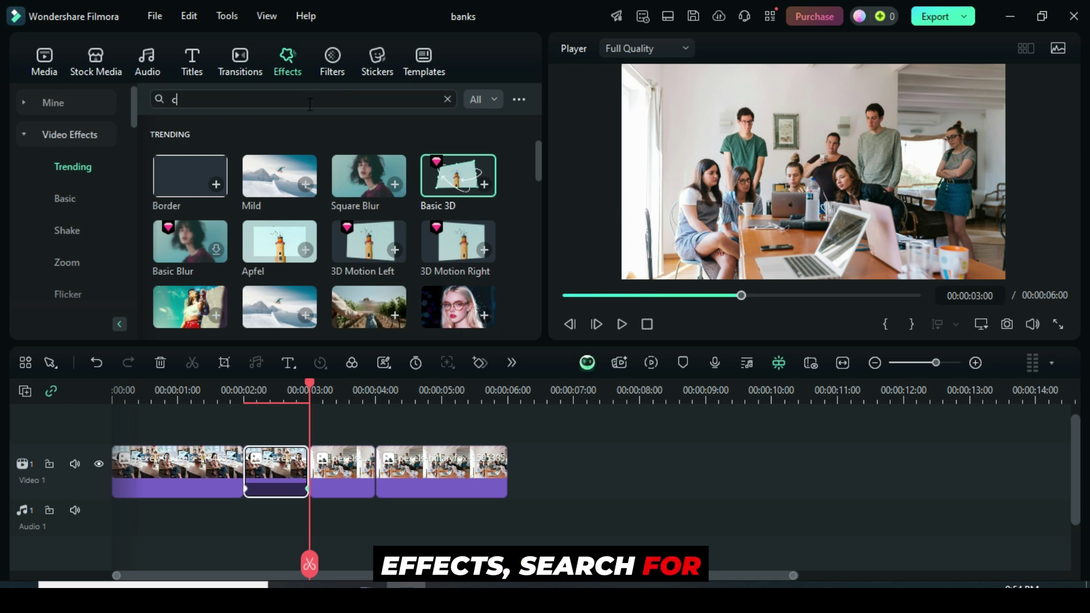
type("rop")
key("Return")
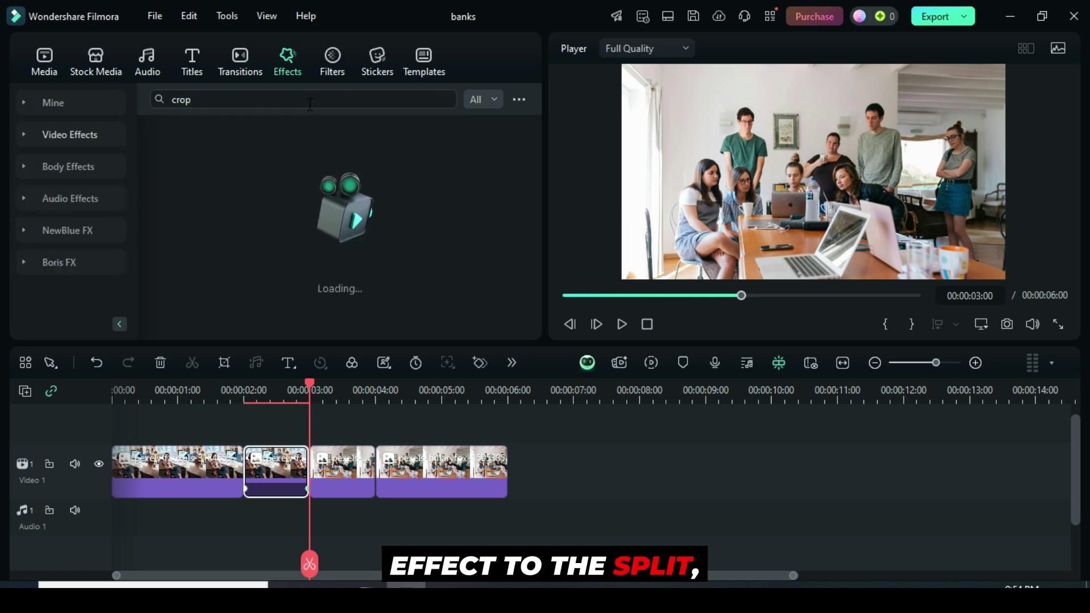
mouse_move(190, 151)
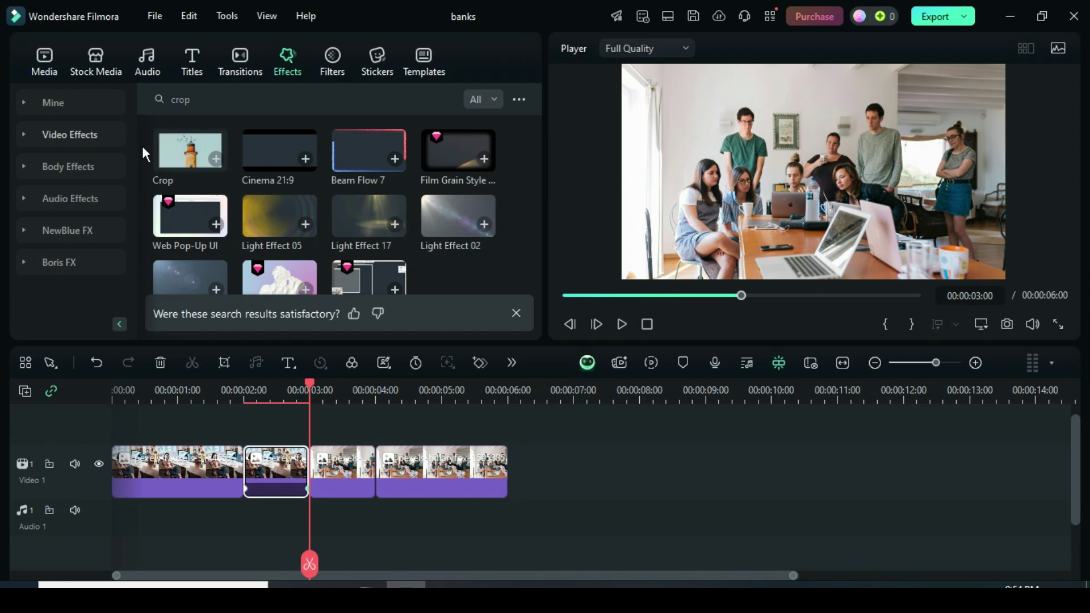
left_click_drag(172, 151, 260, 468)
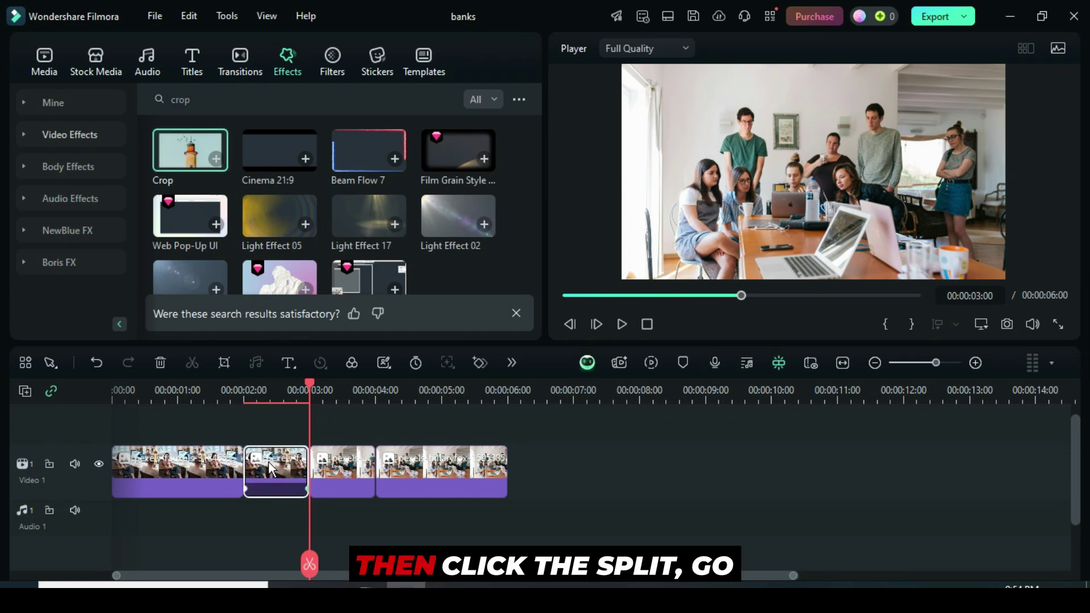
Step: Set the 2–3 second piece's Crop Bottom value to 50
double_click(267, 462)
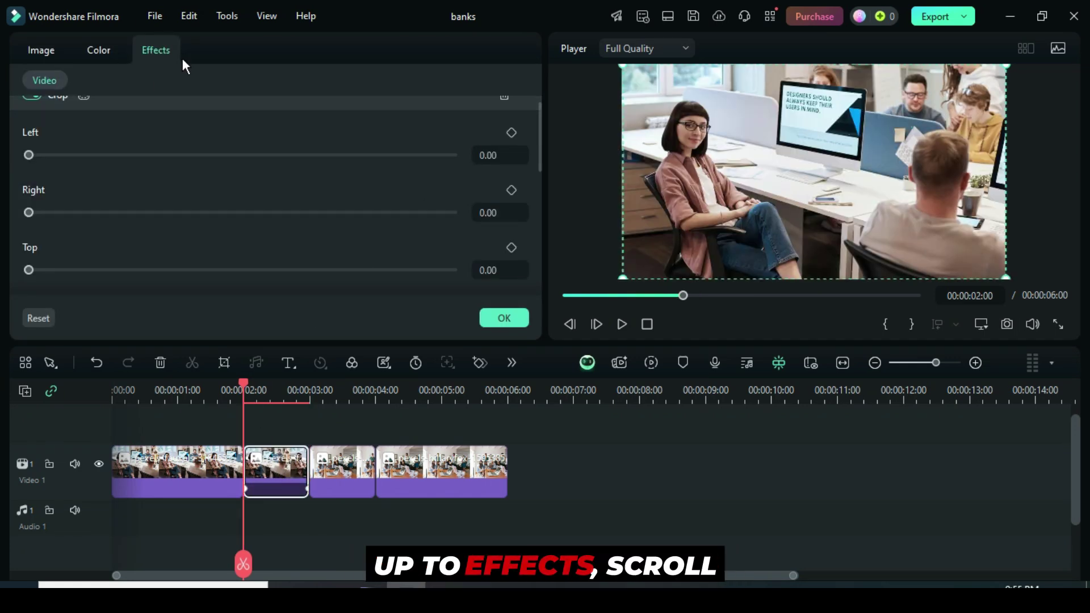
scroll(538, 130, "up", 1)
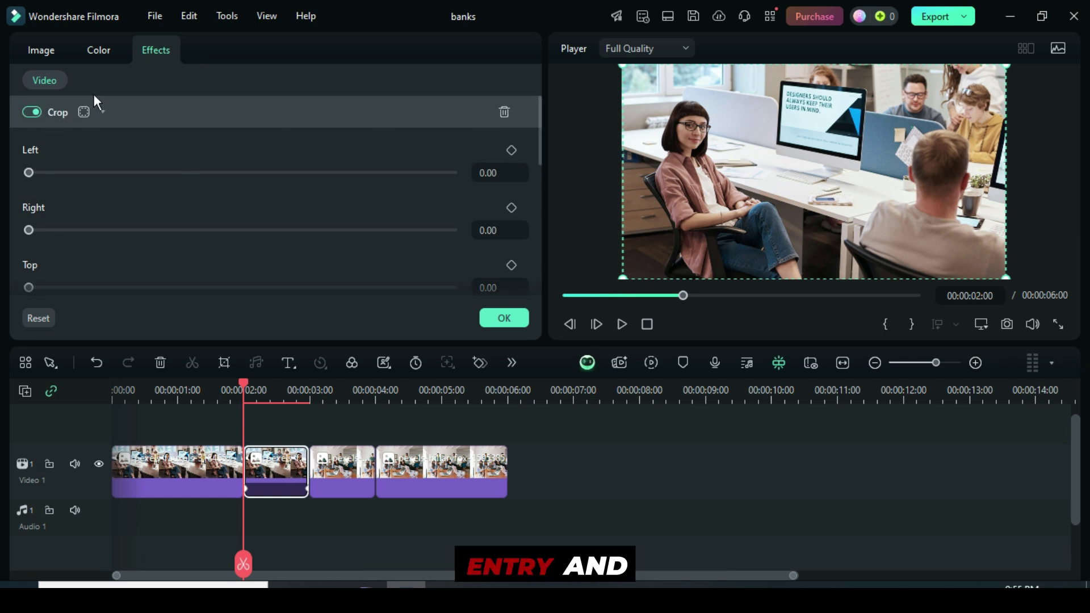
scroll(534, 141, "down", 2)
scroll(532, 148, "down", 3)
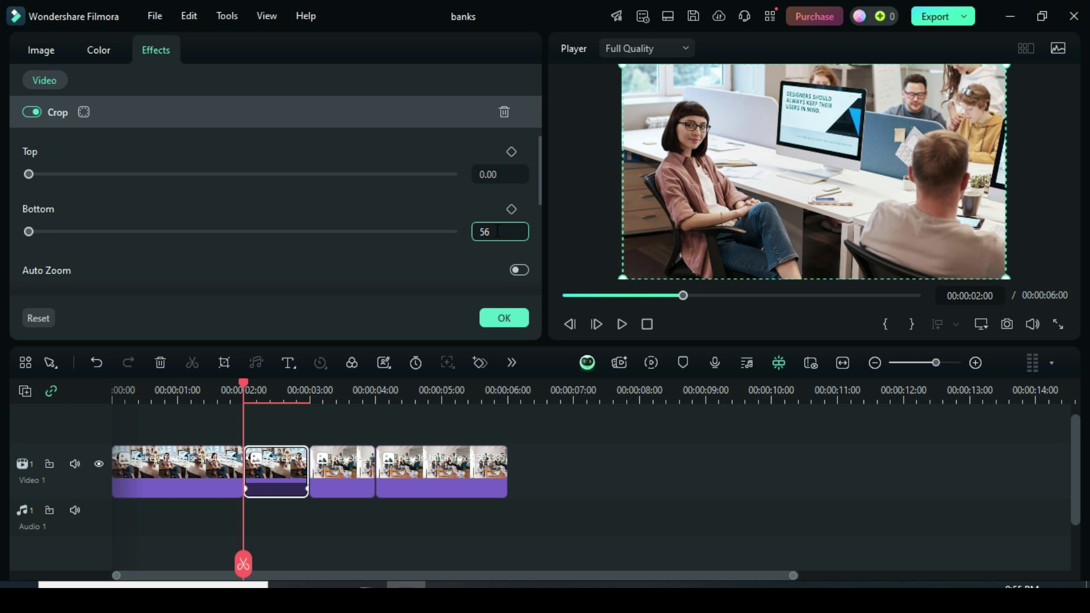
key("Return")
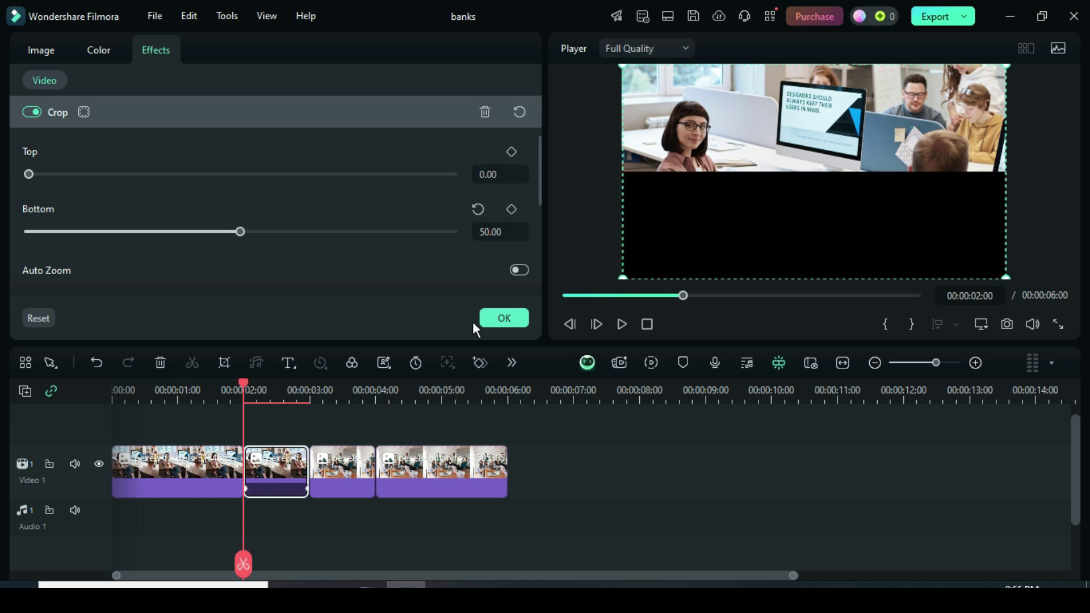
Step: Copy the second clip's Crop effect and paste it onto the third clip
left_click(500, 318)
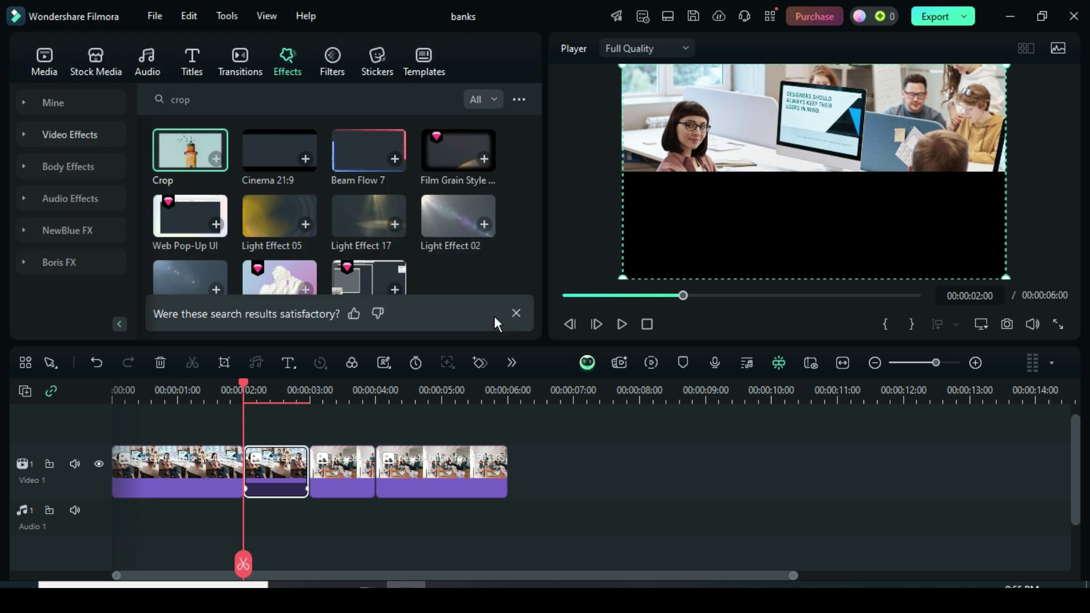
right_click(281, 465)
mouse_move(327, 306)
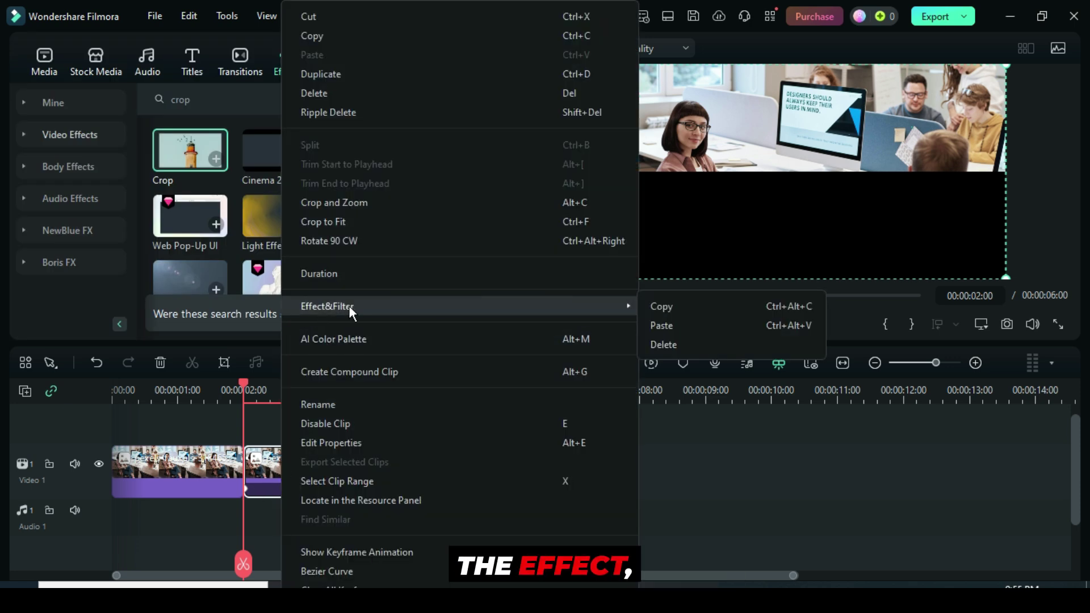
left_click(661, 306)
left_click(340, 460)
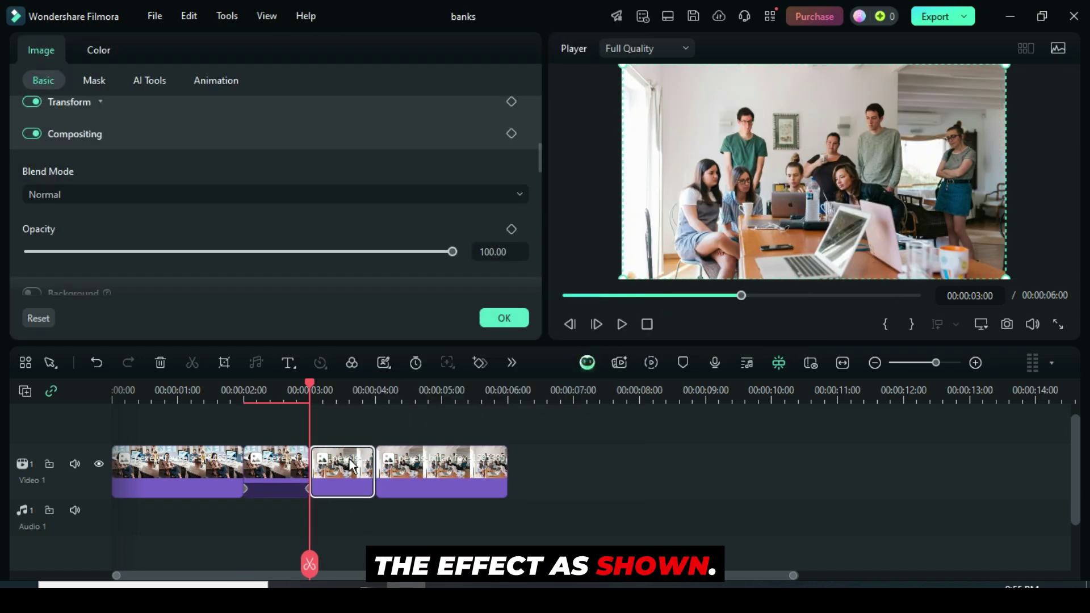
left_click(492, 322)
right_click(346, 468)
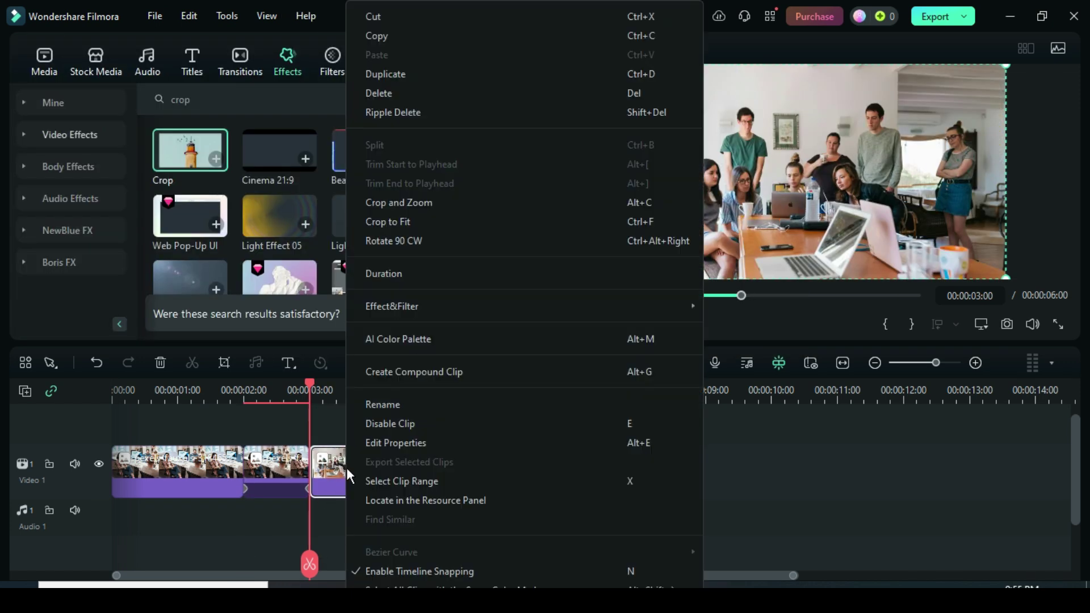
mouse_move(392, 305)
left_click(718, 310)
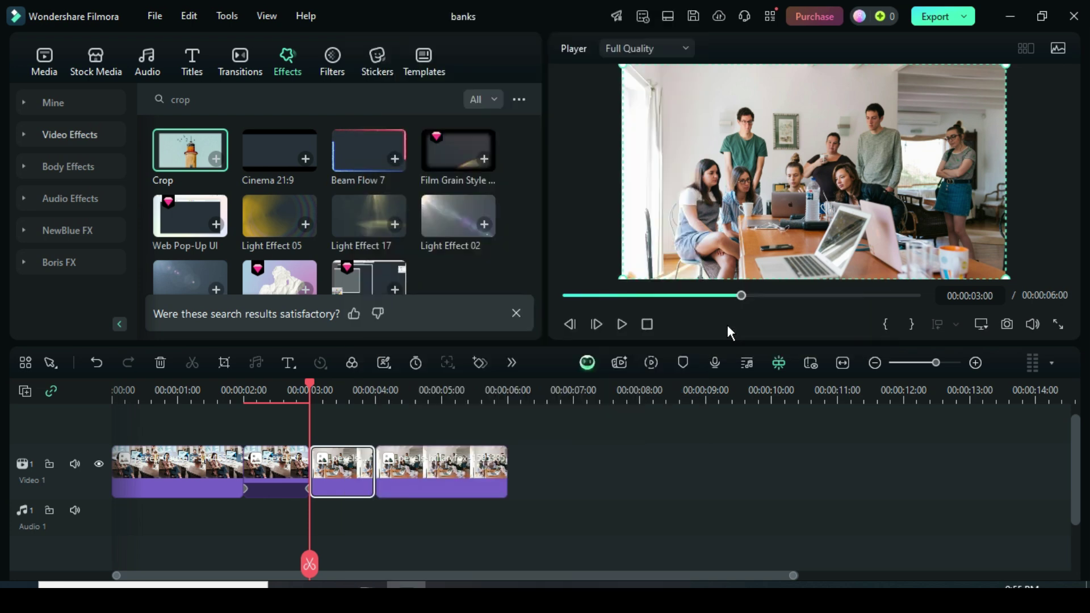
Step: Change the third clip's crop to Bottom 0 and Top 50
left_click(337, 467)
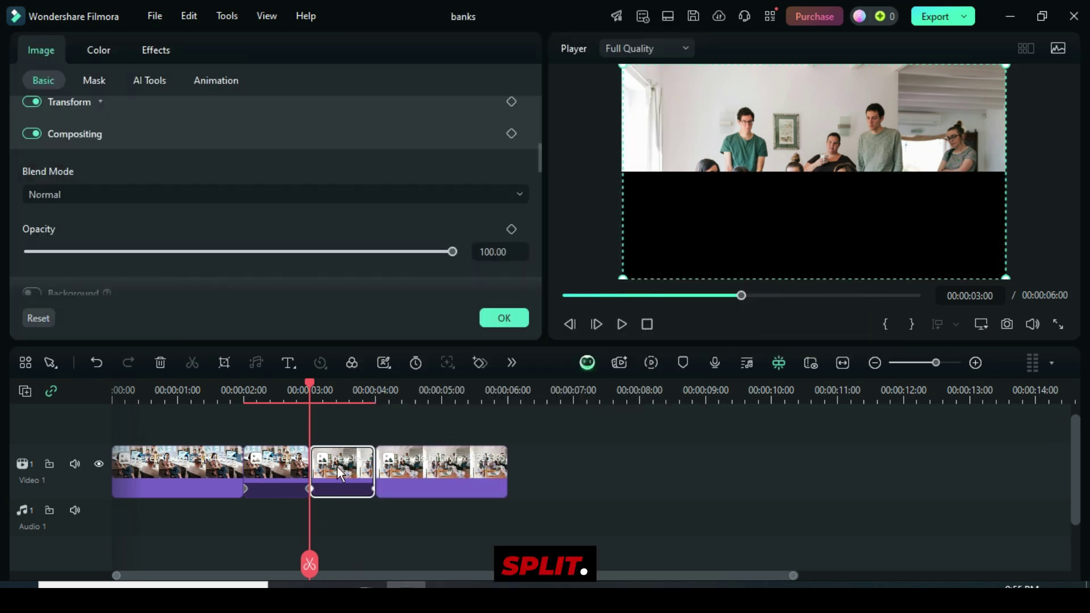
left_click(157, 51)
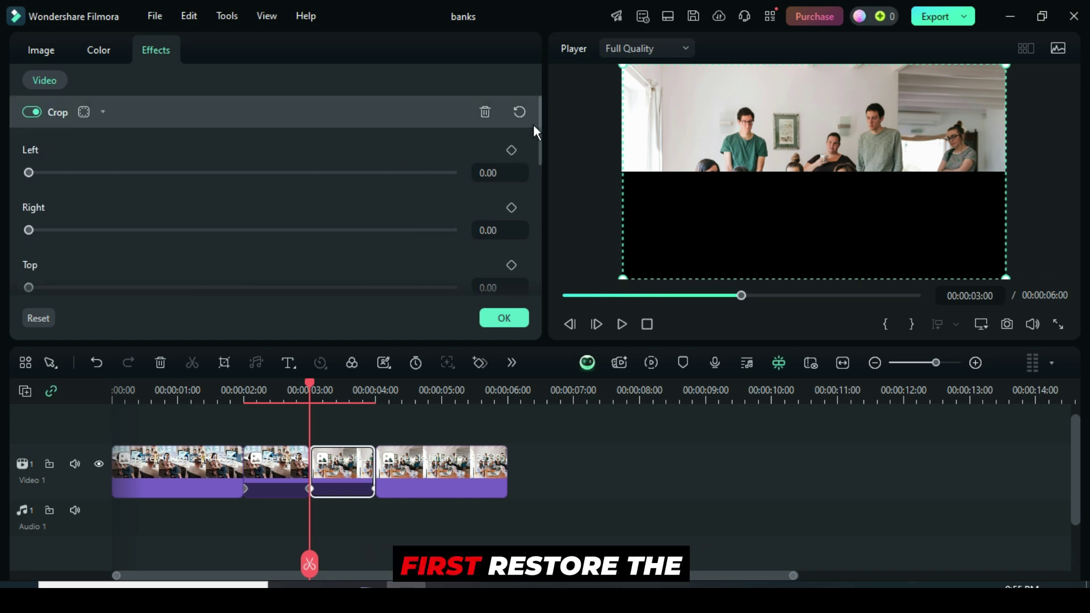
left_click_drag(533, 125, 538, 151)
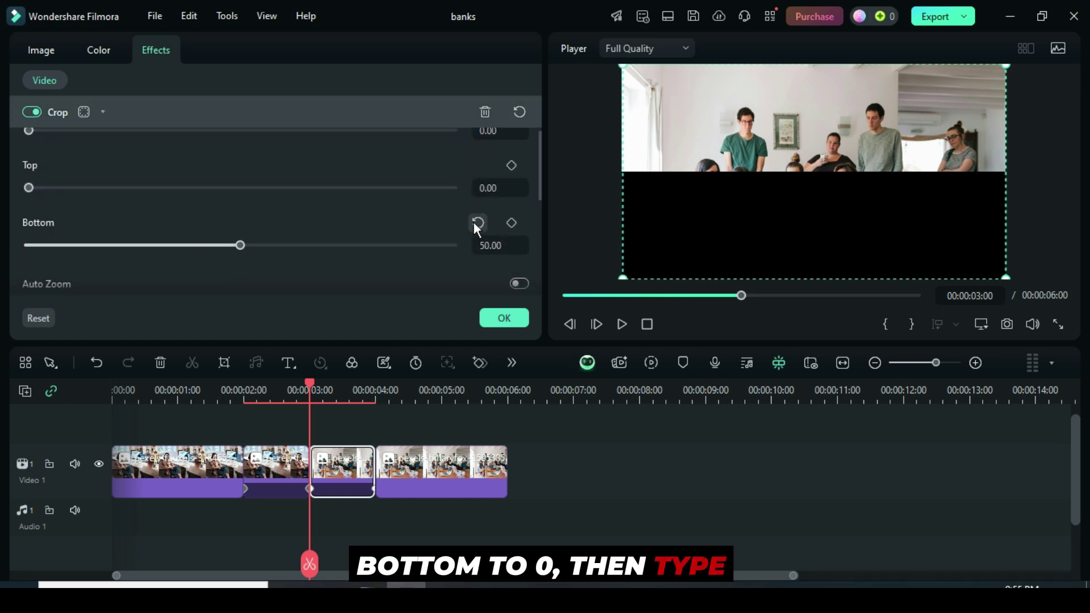
left_click(478, 222)
double_click(488, 188)
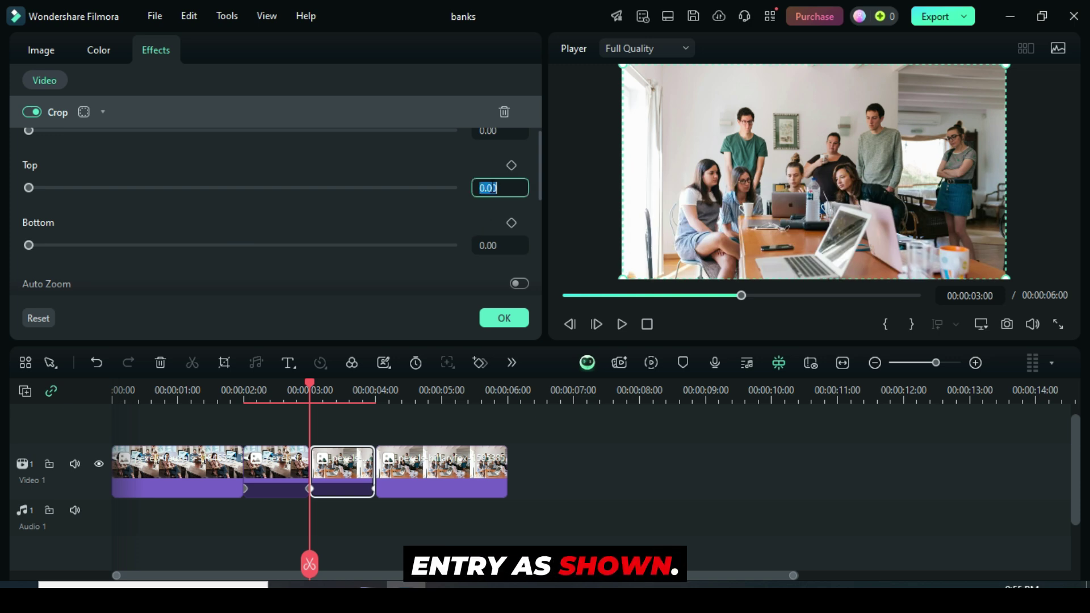
type("56")
key("Return")
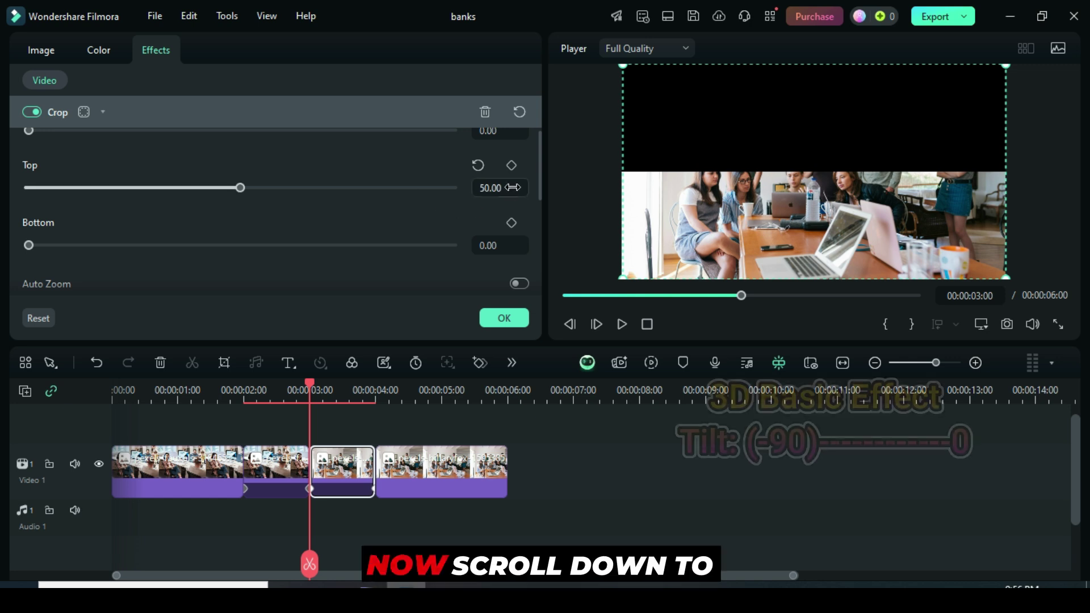
Step: Set the third clip's Basic 3D Tilt to -90° at its start and 0° at its end
left_click_drag(540, 155, 538, 229)
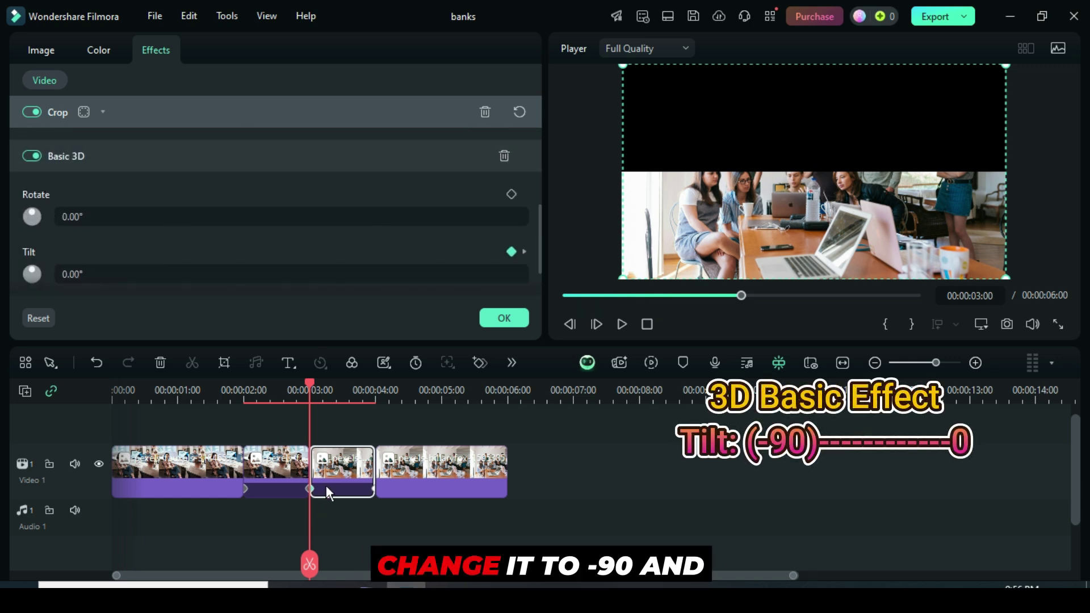
left_click(92, 277)
type("-")
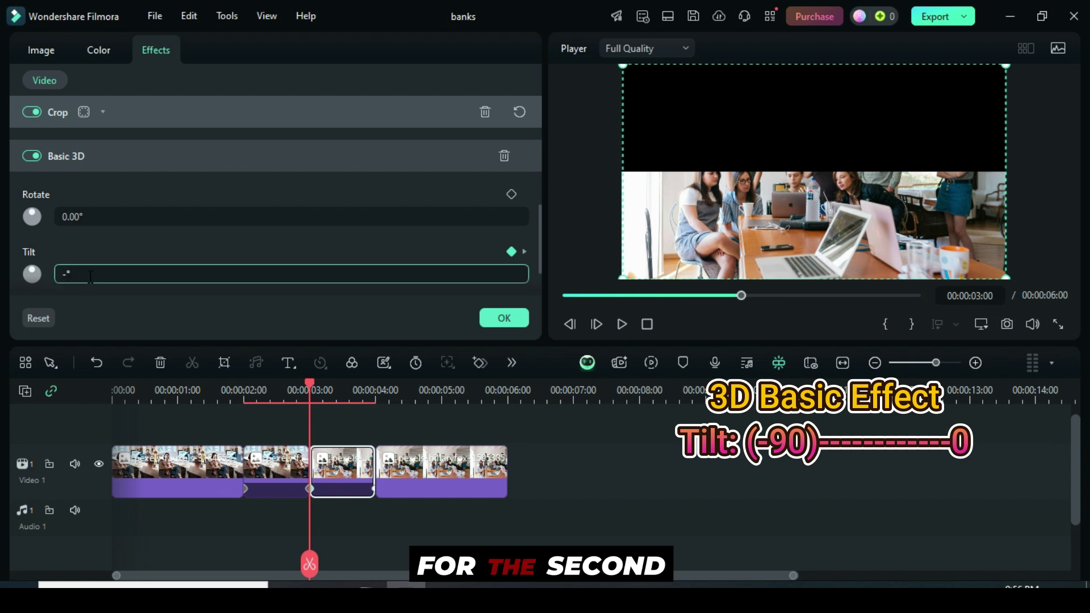
type("90")
key("Return")
left_click(365, 492)
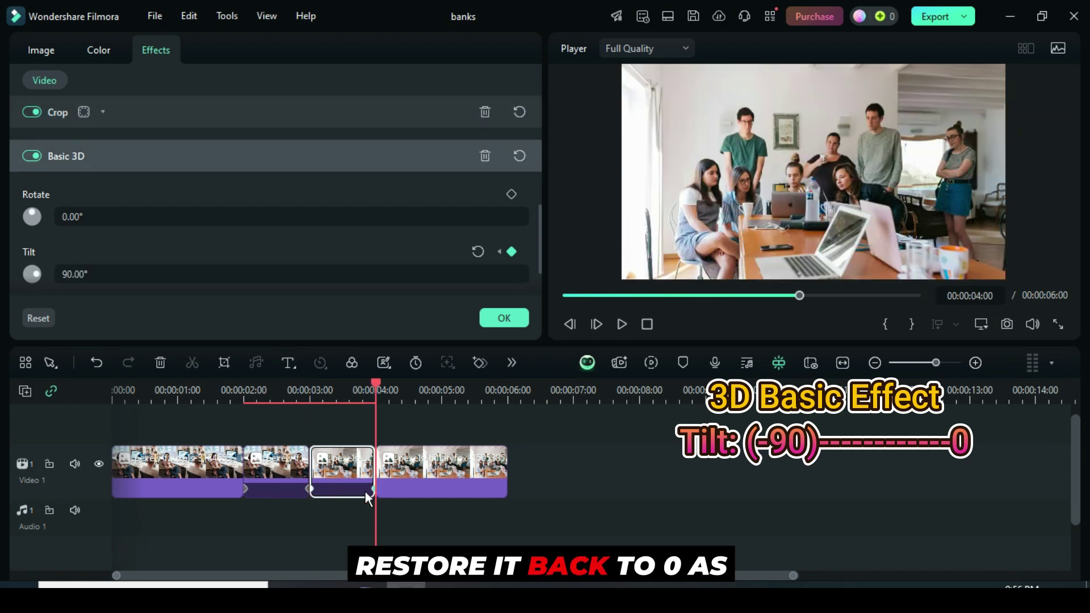
left_click(476, 252)
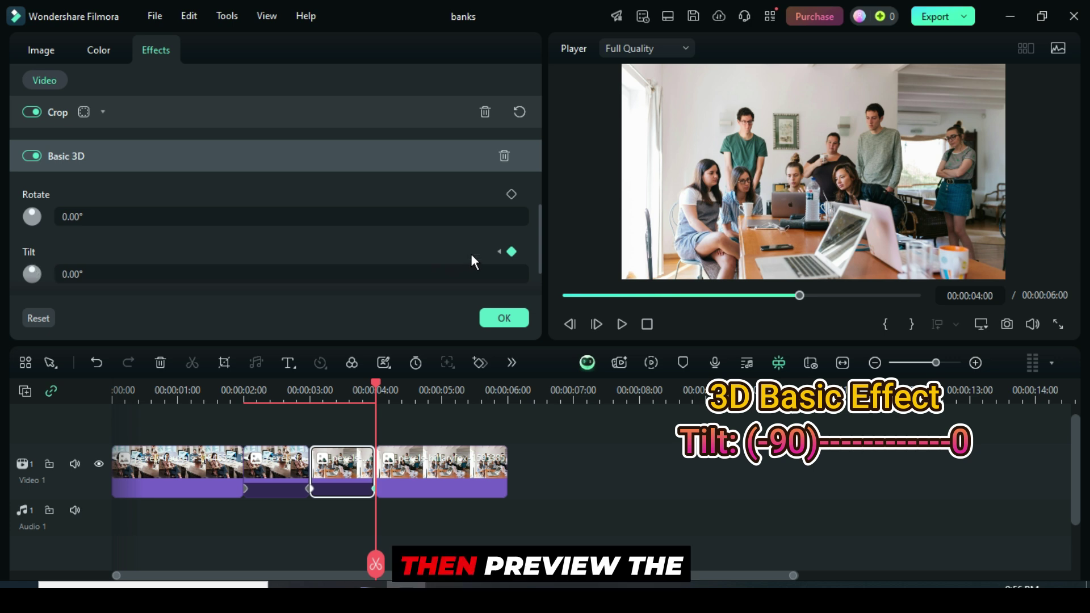
Step: Play the six-second sequence from the start to preview the flip, then return near two seconds
left_click(496, 317)
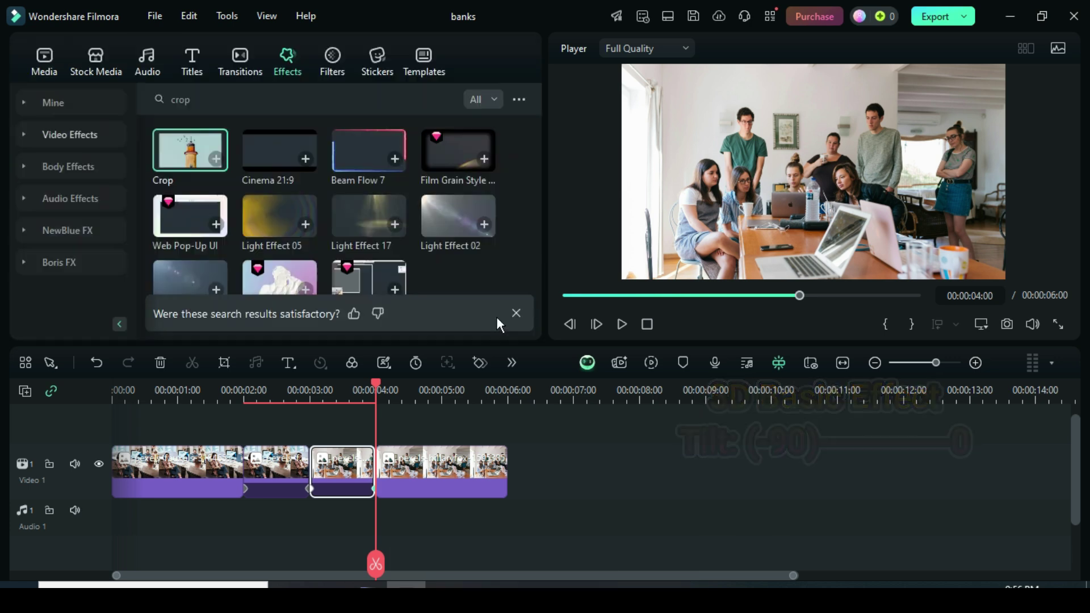
left_click(564, 295)
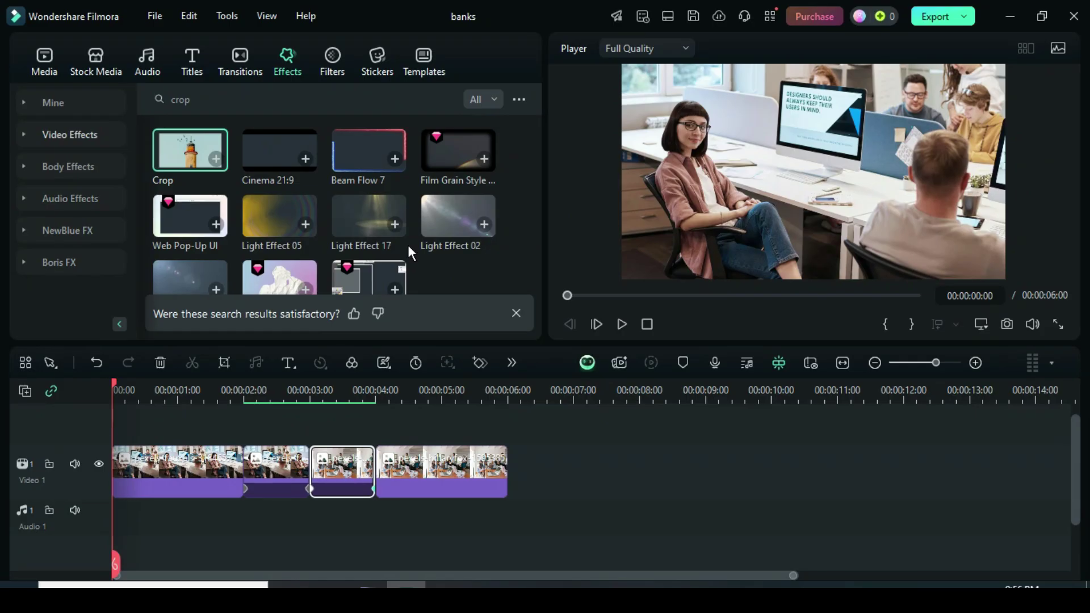
left_click(48, 75)
left_click(622, 325)
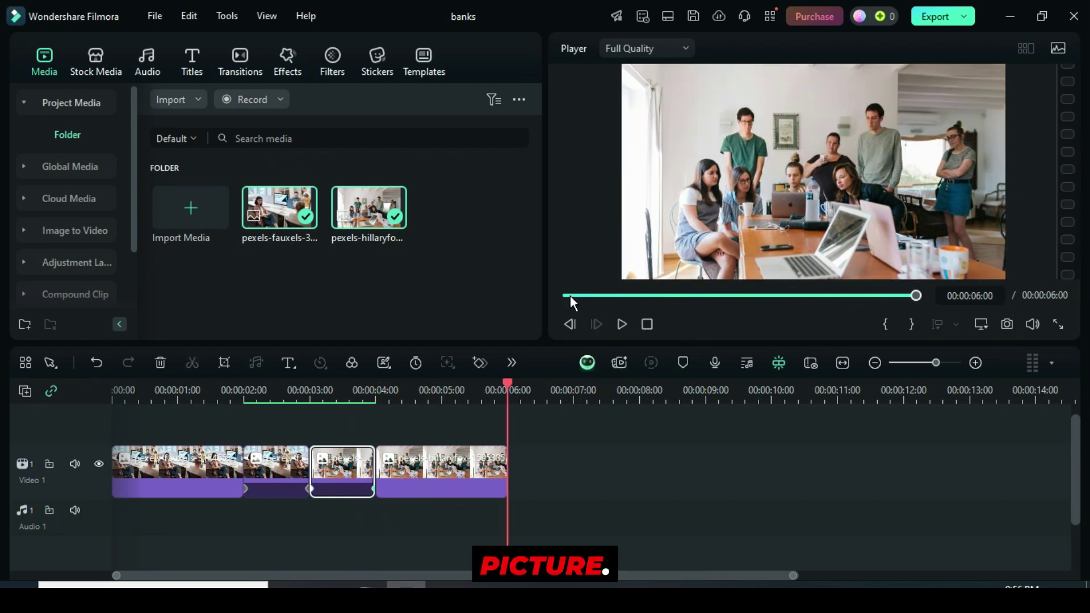
left_click_drag(498, 383, 239, 384)
left_click(260, 461)
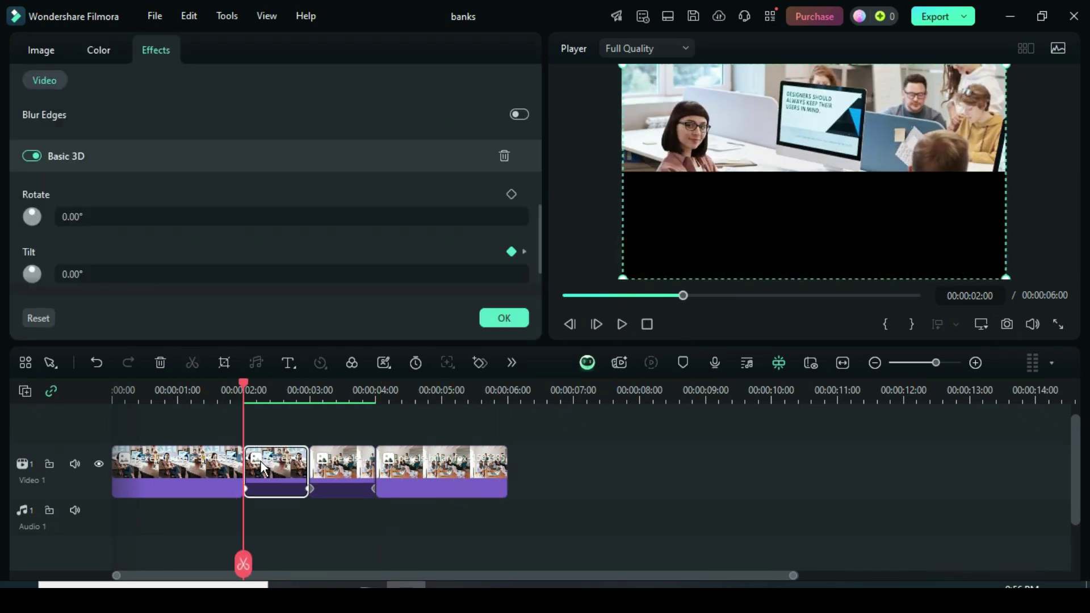
Step: Add two extra video tracks, Video 2 and Video 3
left_click(25, 391)
left_click(56, 416)
left_click(25, 391)
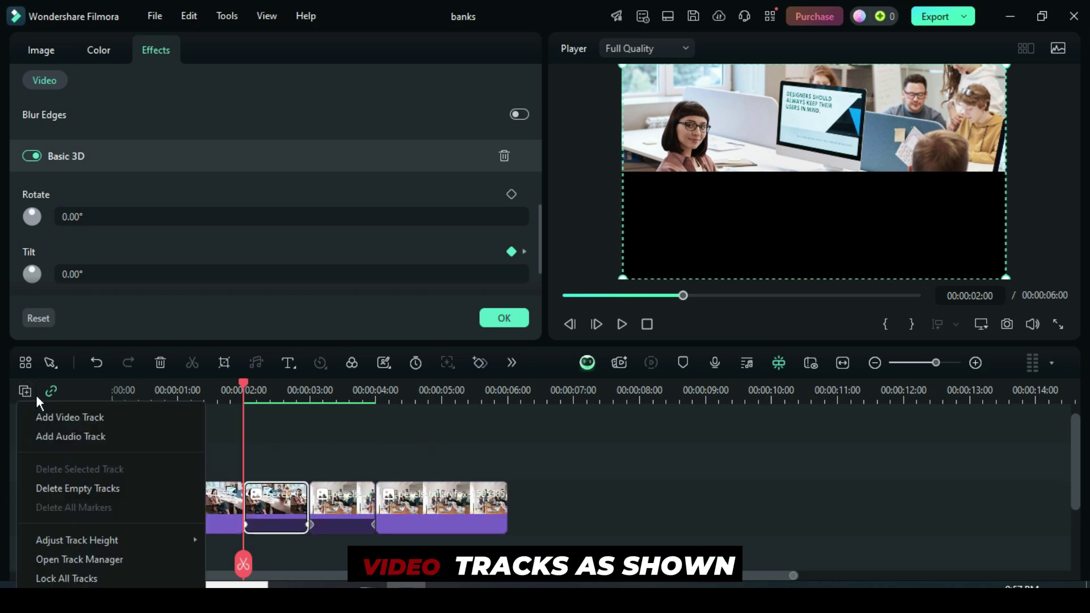
left_click(49, 414)
Step: Move the two middle split clips up onto Video 3
left_click(499, 321)
scroll(319, 482, "down", 1)
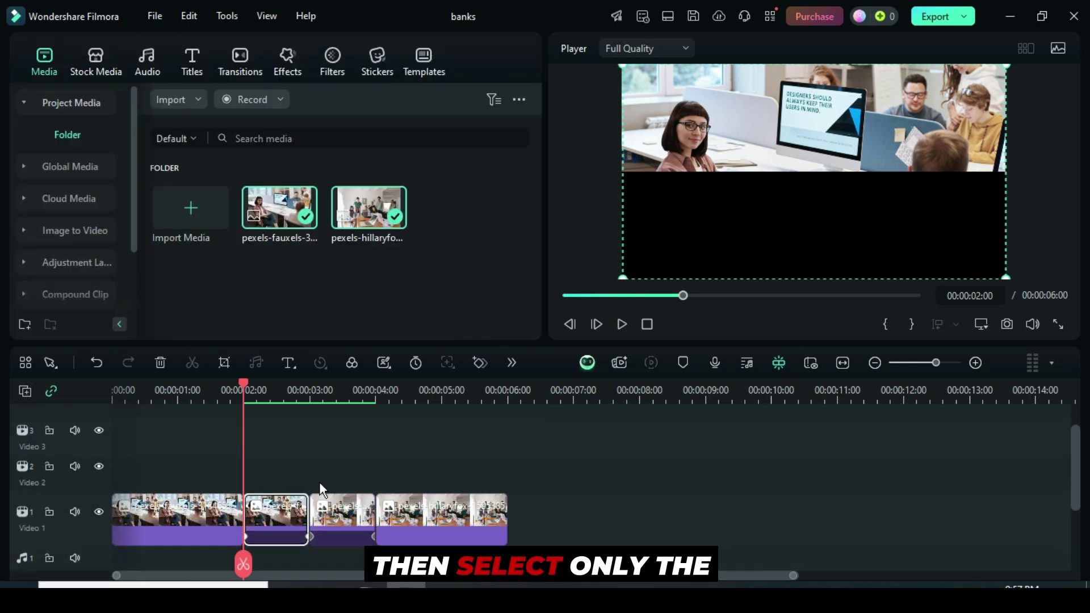
mouse_move(348, 556)
left_mouse_down()
mouse_move(277, 517)
mouse_move(281, 442)
left_mouse_up()
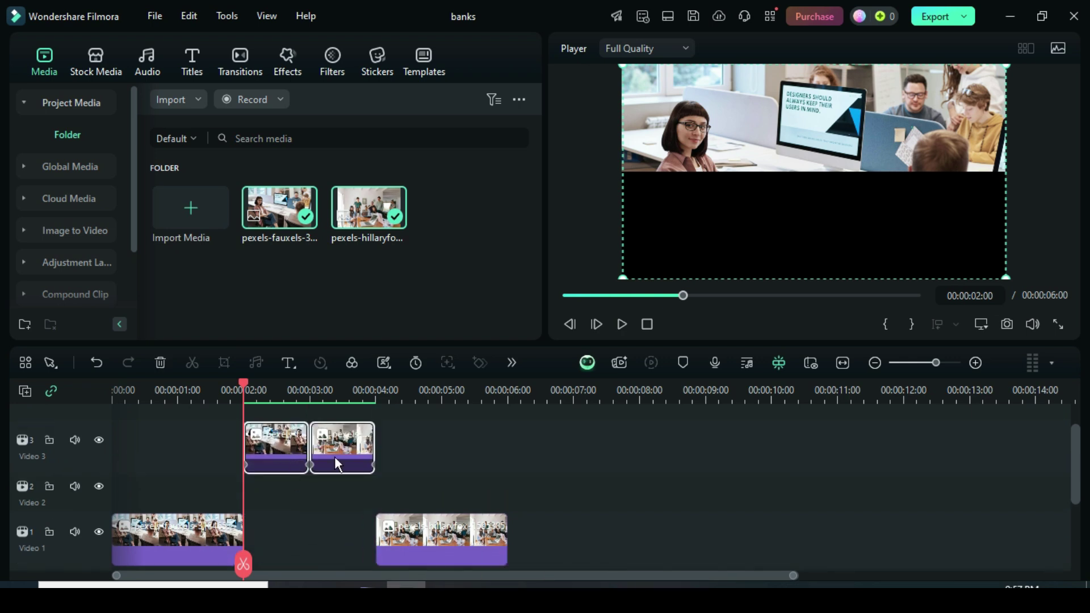
Step: Extend the first Video 1 clip so it ends at 4 seconds
scroll(336, 444, "down", 1)
left_click(235, 517)
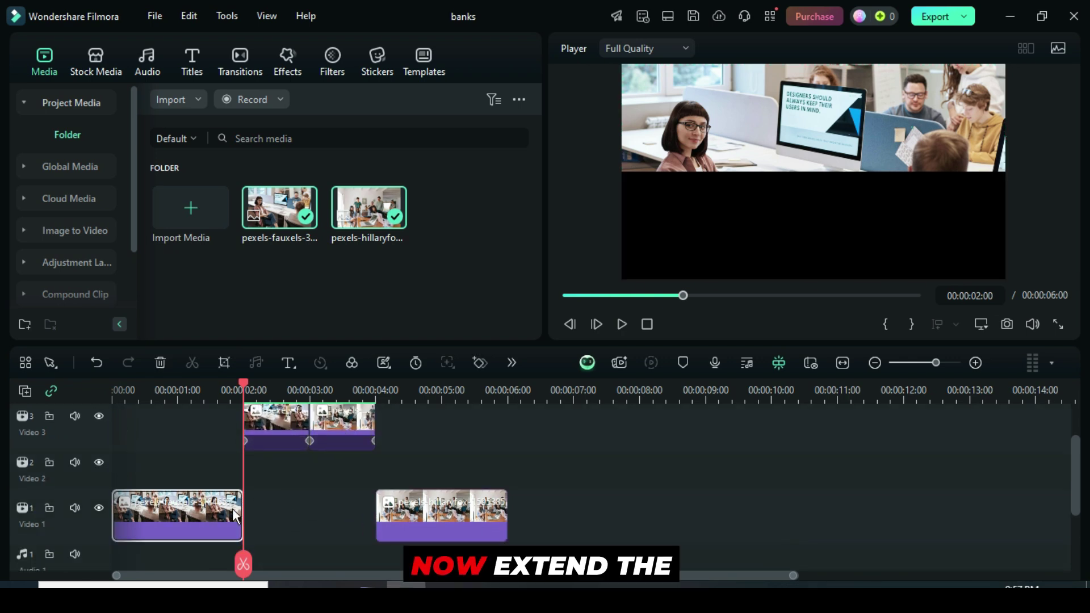
left_click_drag(238, 509, 374, 510)
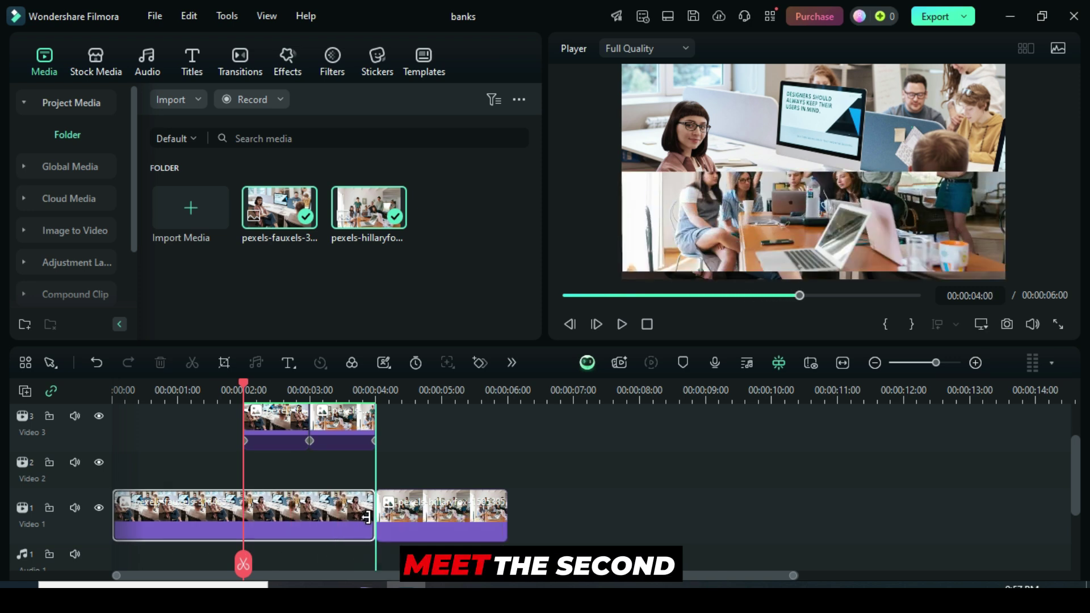
Step: Copy the second Video 3 photo onto Video 2 and stretch it to end at 4 seconds
scroll(331, 443, "up", 1)
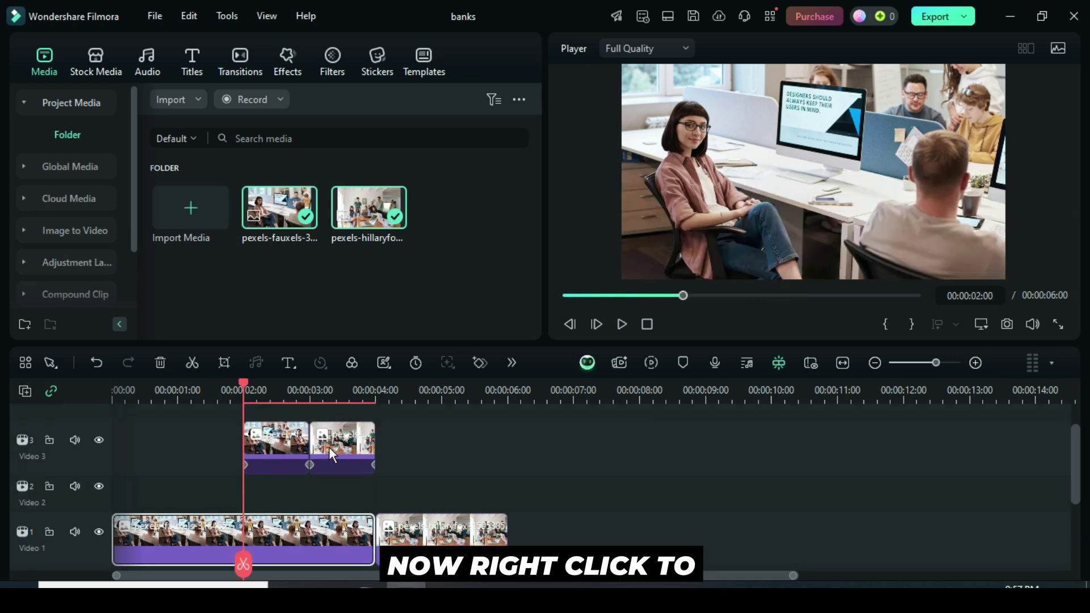
left_click(332, 454)
right_click(353, 450)
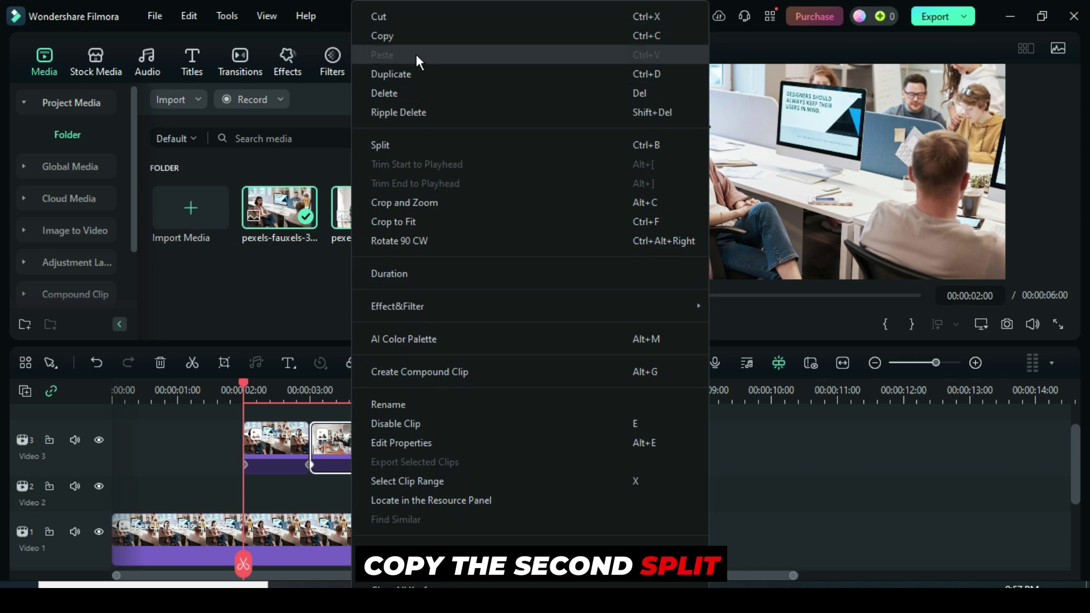
left_click(412, 50)
left_click(84, 485)
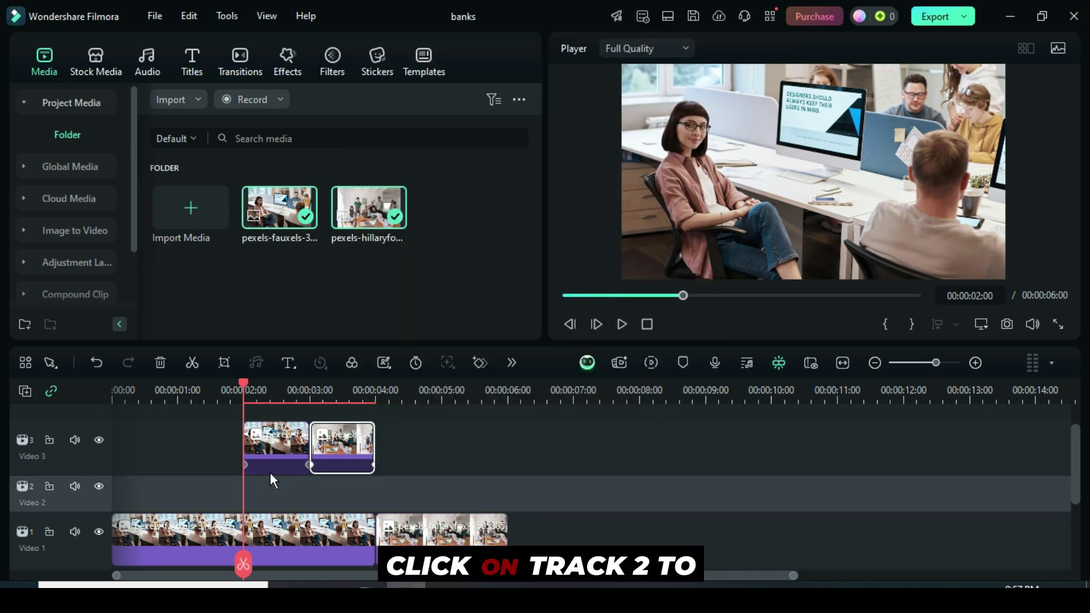
right_click(265, 485)
left_click(309, 55)
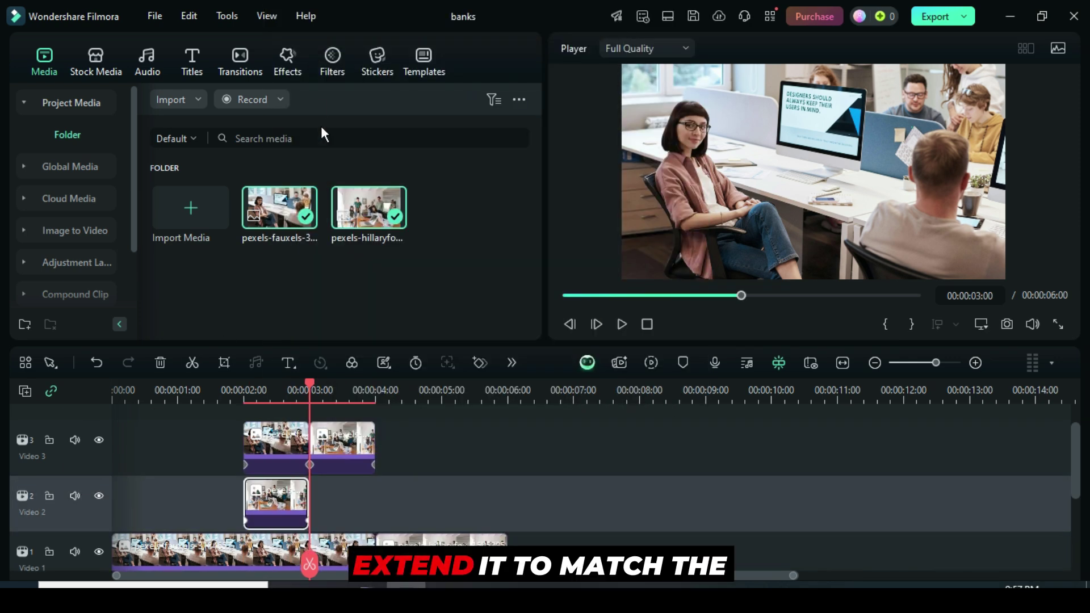
mouse_move(373, 481)
left_mouse_down()
mouse_move(306, 481)
mouse_move(374, 481)
left_mouse_up()
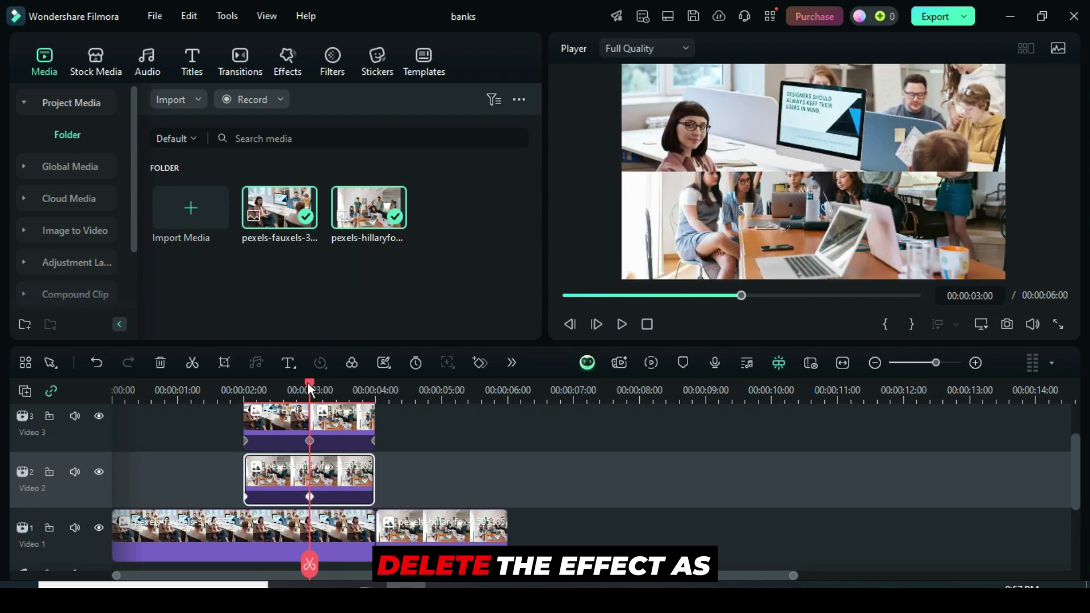
Step: Remove the pasted clip's effect and apply Crop to Fit so it fills the frame
left_click_drag(308, 382, 240, 392)
right_click(313, 478)
mouse_move(359, 305)
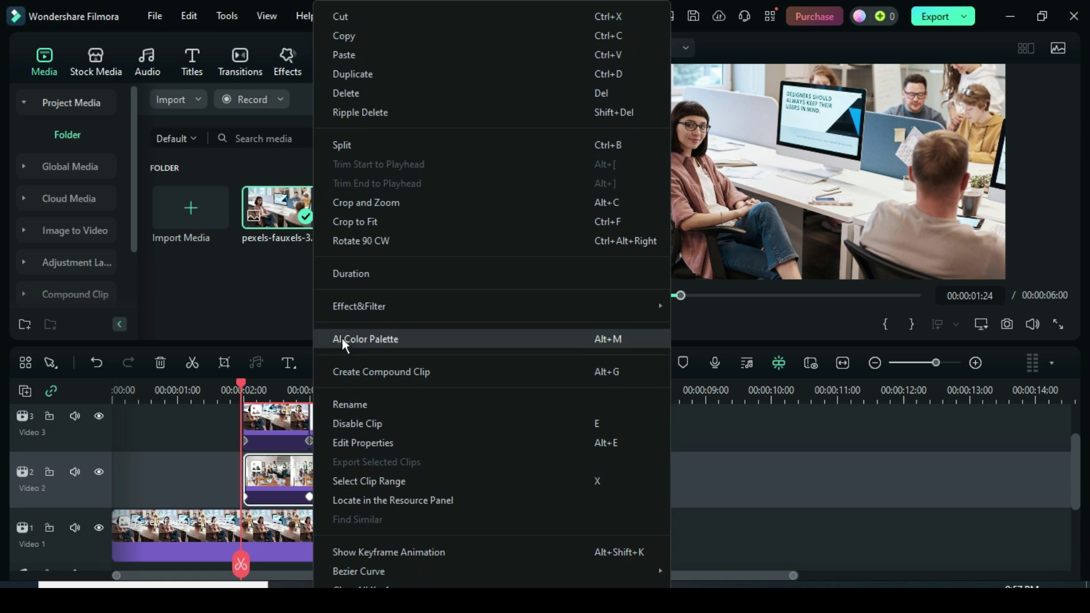
left_click(714, 348)
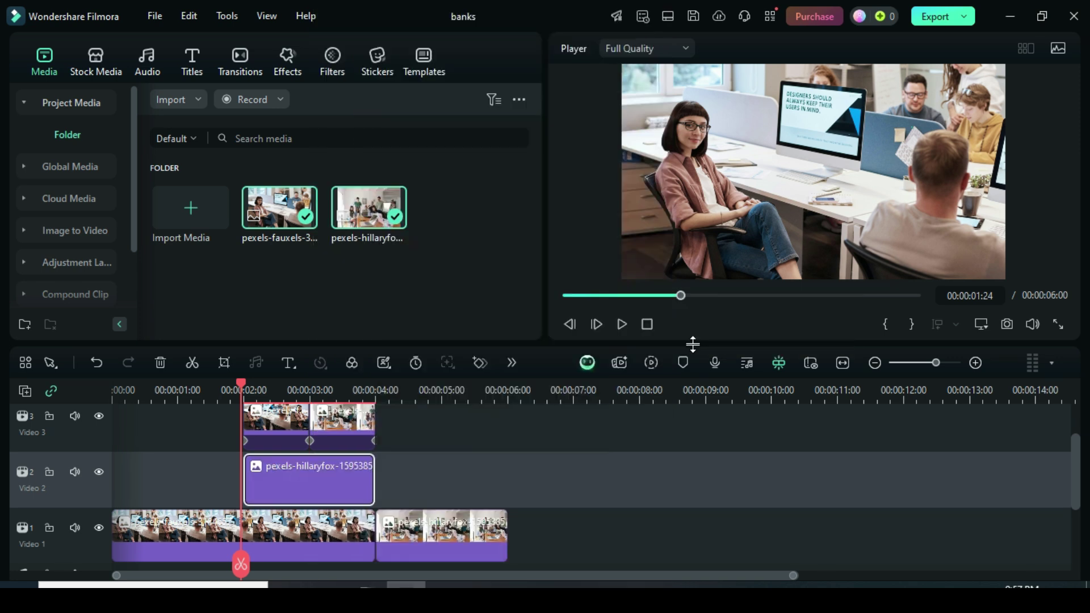
double_click(301, 473)
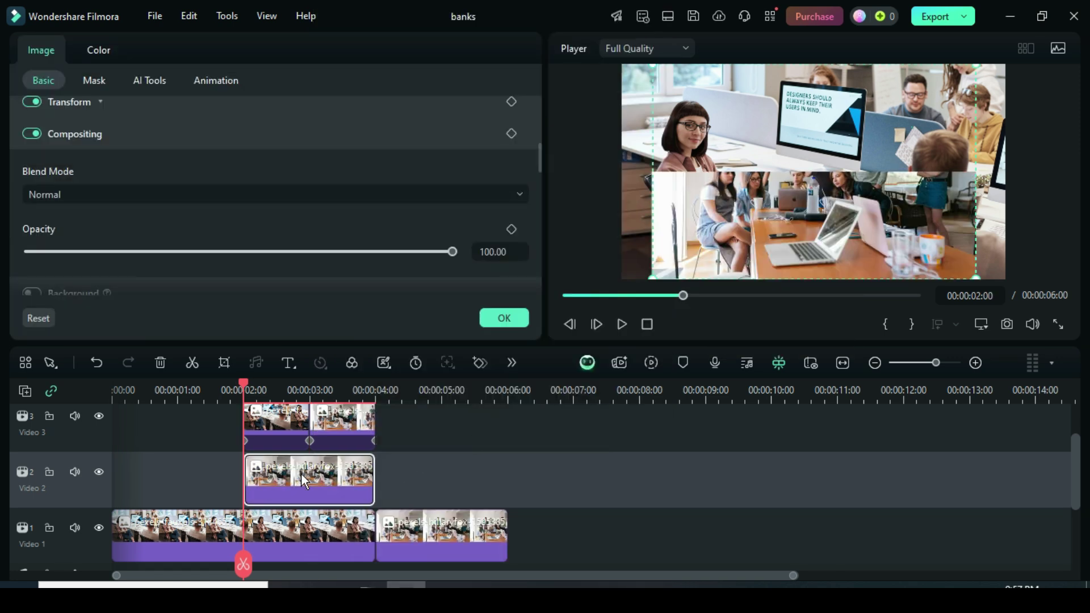
right_click(301, 473)
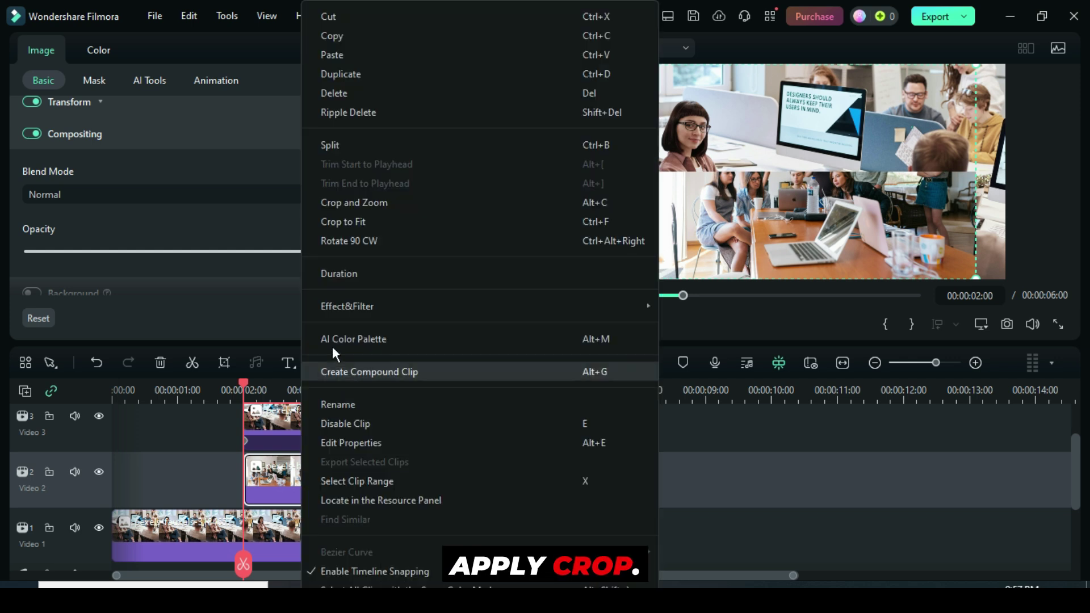
left_click(329, 223)
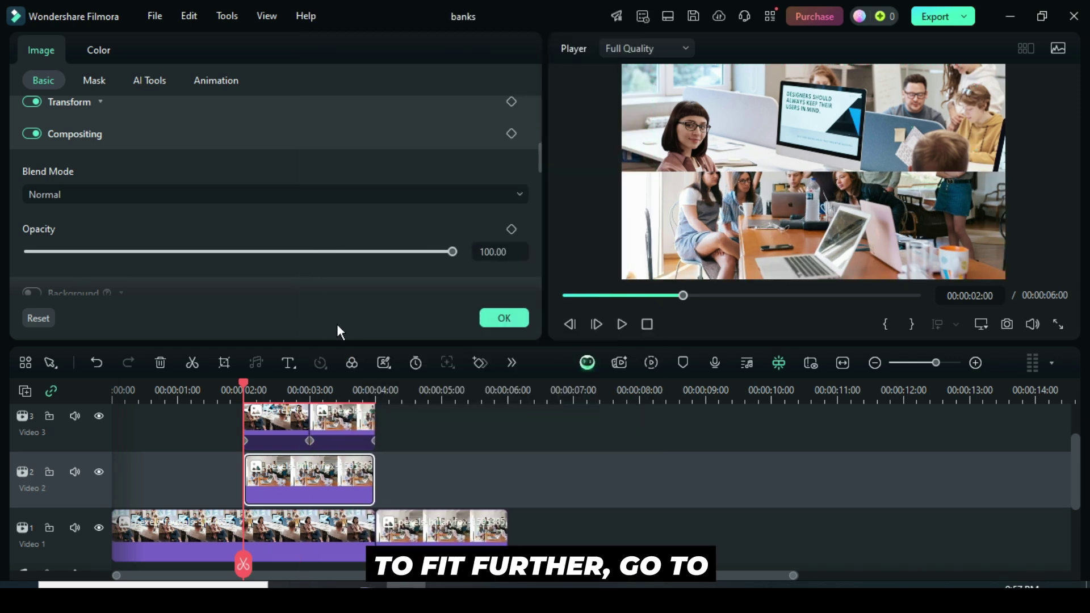
Step: Apply the Crop effect to the Video 2 photo copy and set its bottom crop to 50
left_click(503, 318)
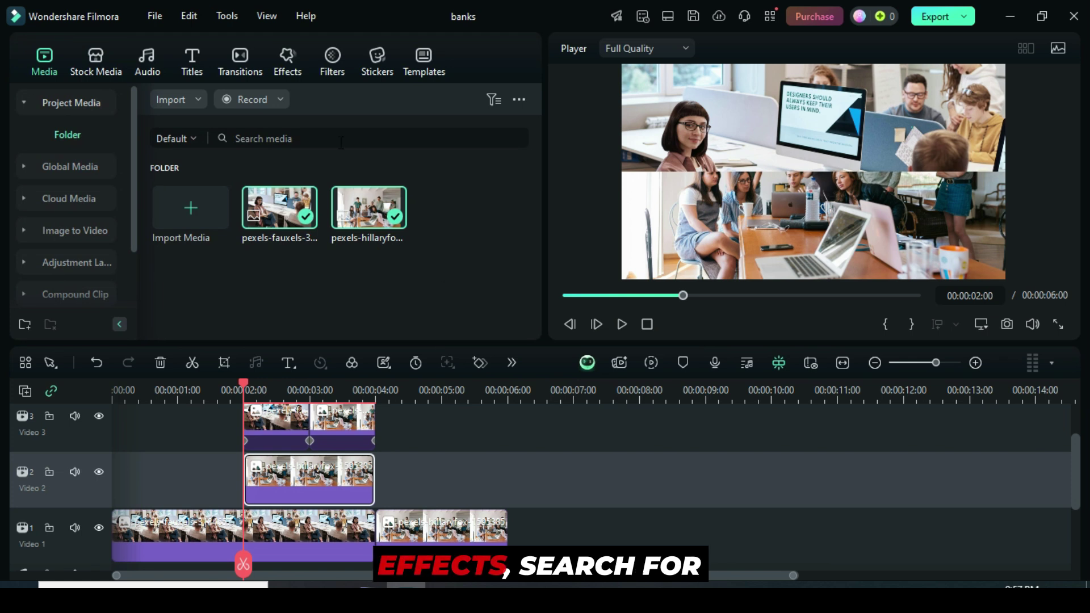
left_click(285, 73)
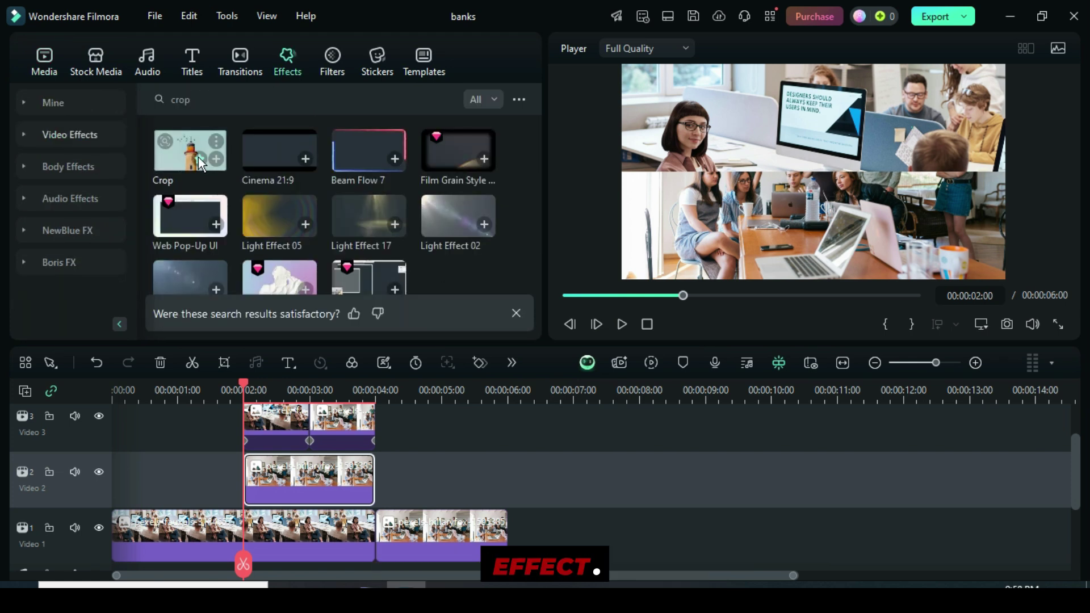
left_click_drag(190, 159, 274, 467)
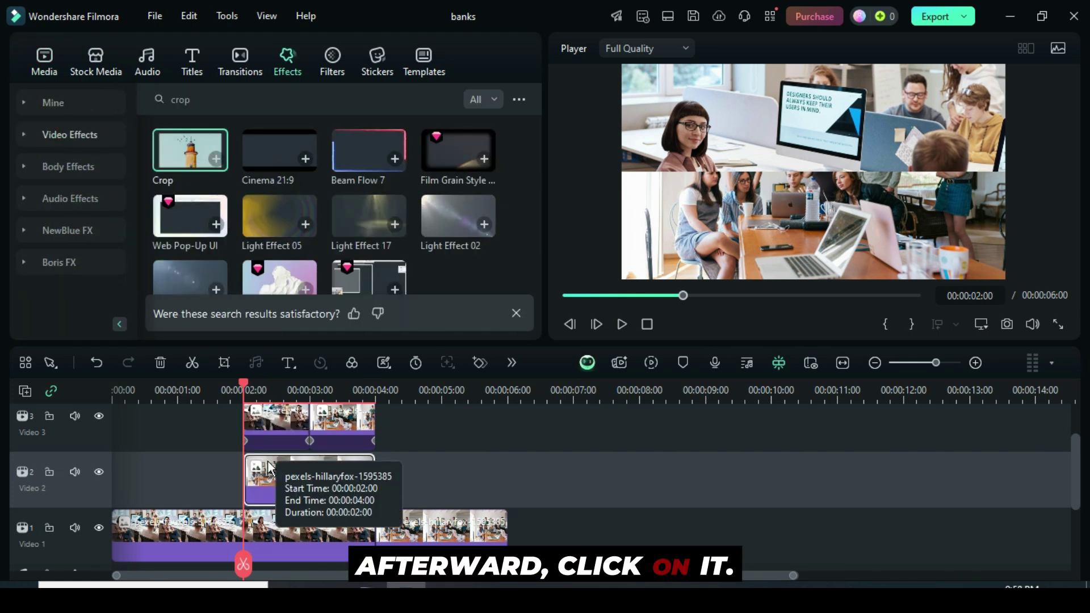
double_click(274, 468)
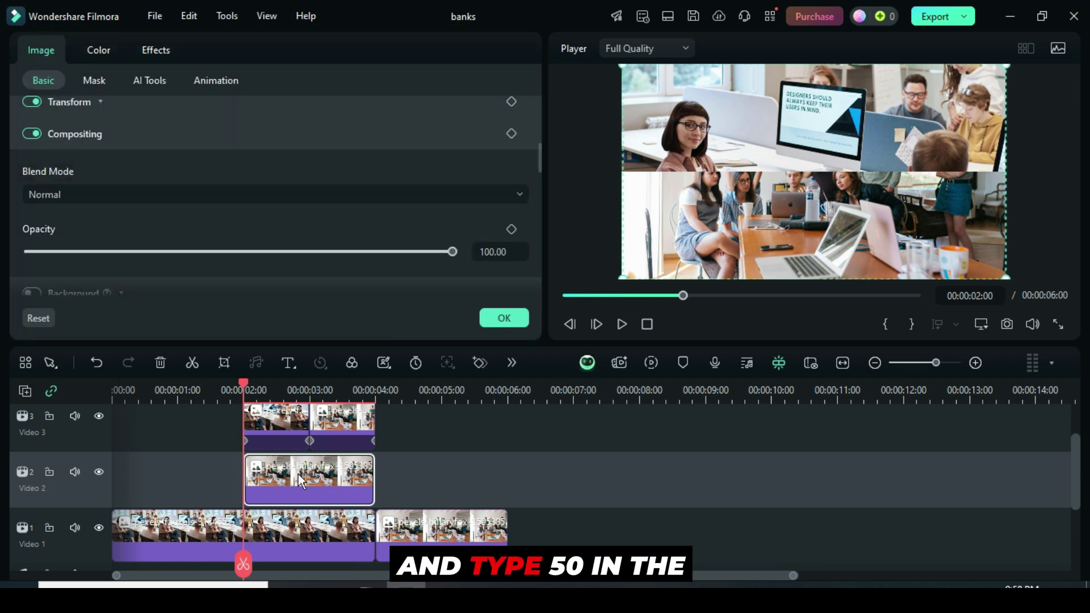
left_click(155, 50)
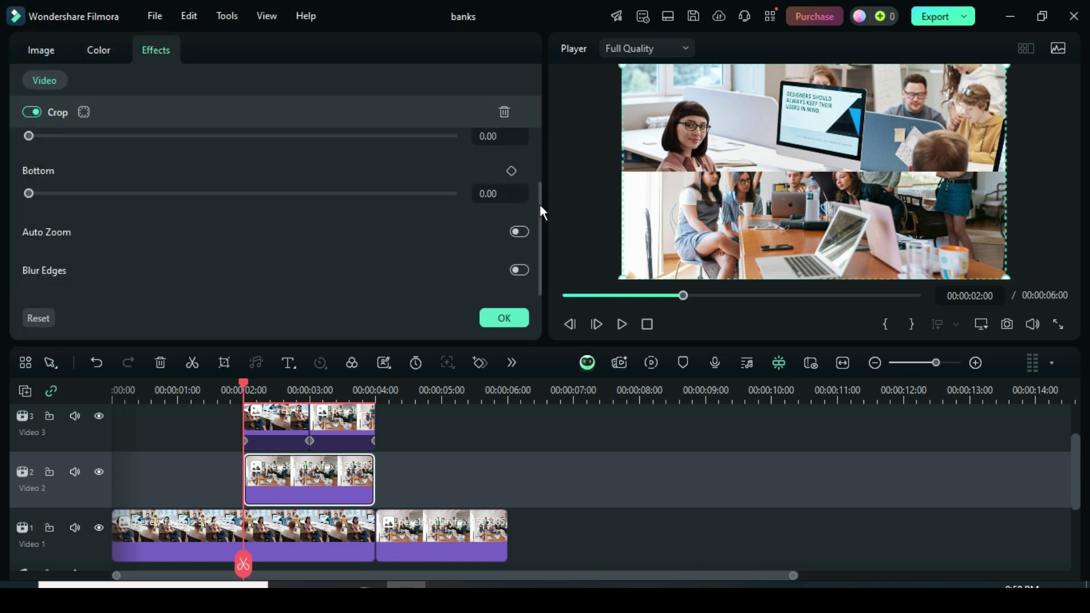
mouse_move(538, 202)
left_mouse_down()
mouse_move(554, 114)
mouse_move(567, 183)
left_mouse_up()
type("50")
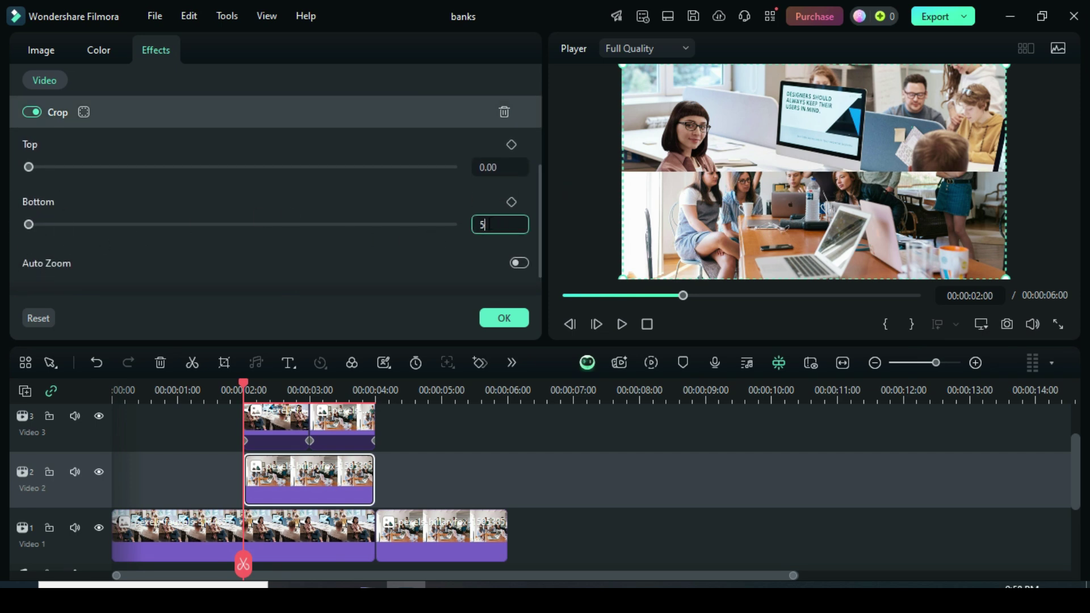
key("Return")
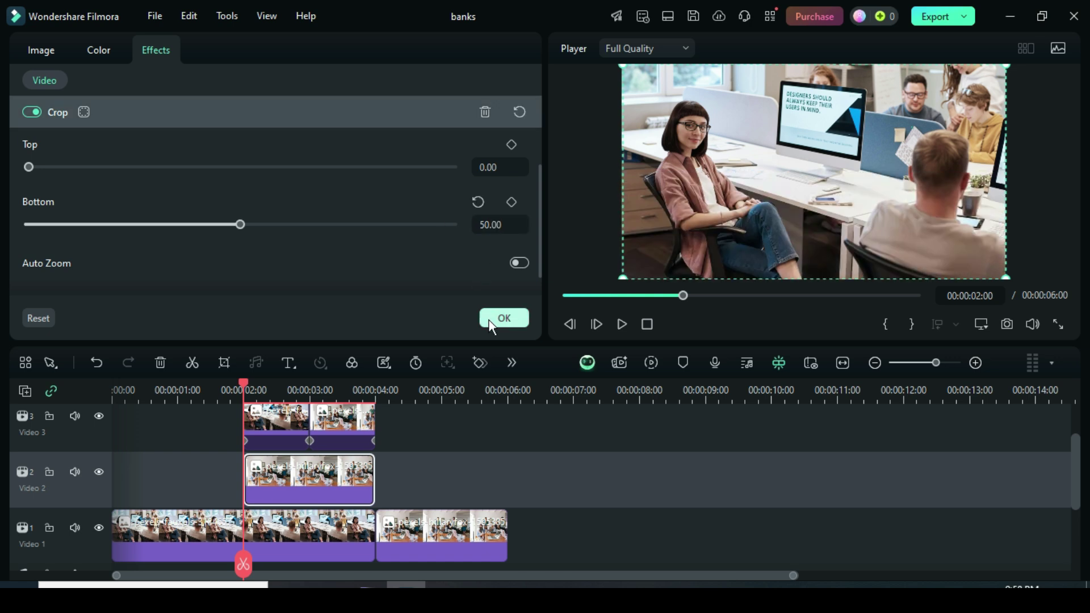
left_click(488, 320)
Step: Render and play back the layered split effect to check it
left_click(41, 70)
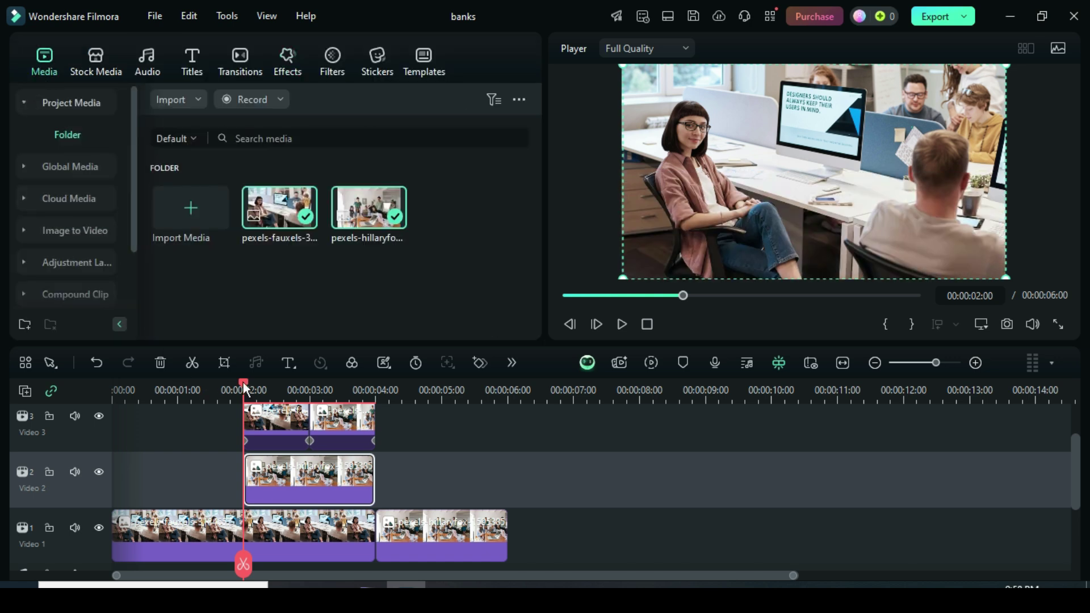
left_click_drag(244, 387, 209, 388)
left_click(652, 364)
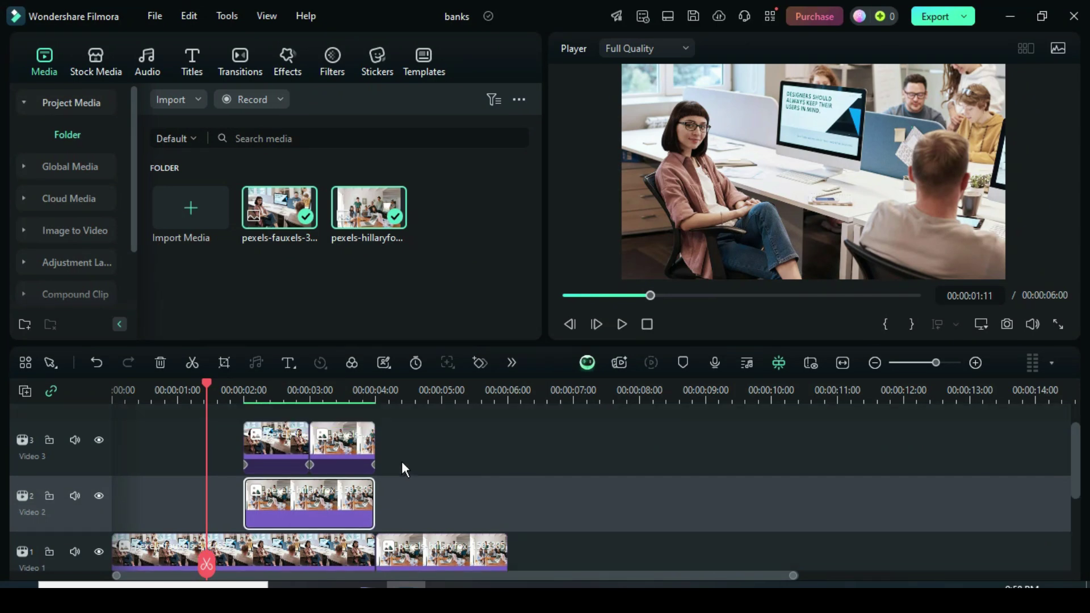
left_click(625, 325)
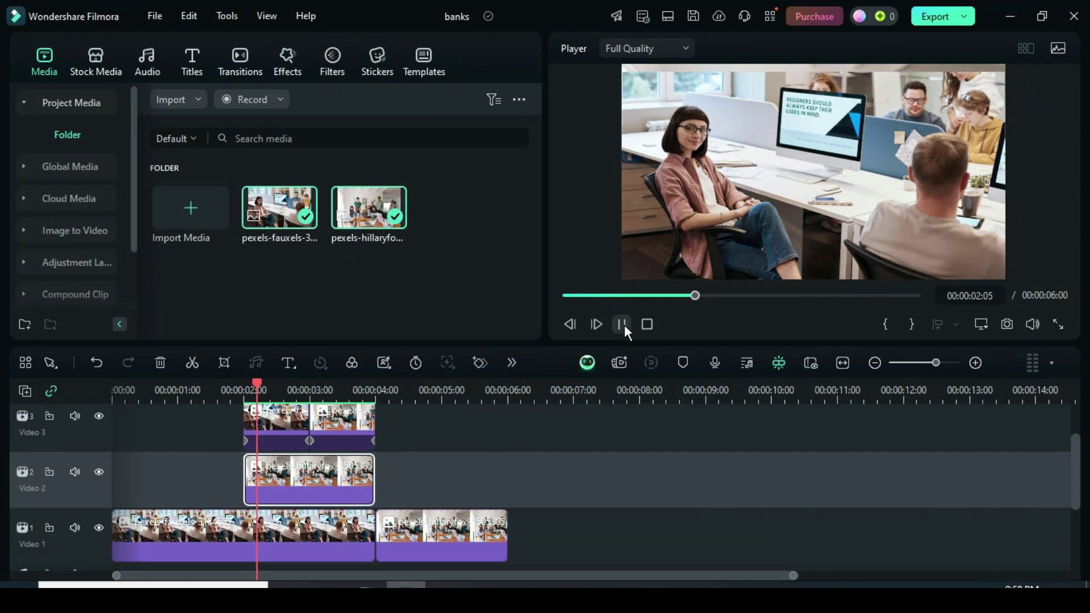
left_click(623, 323)
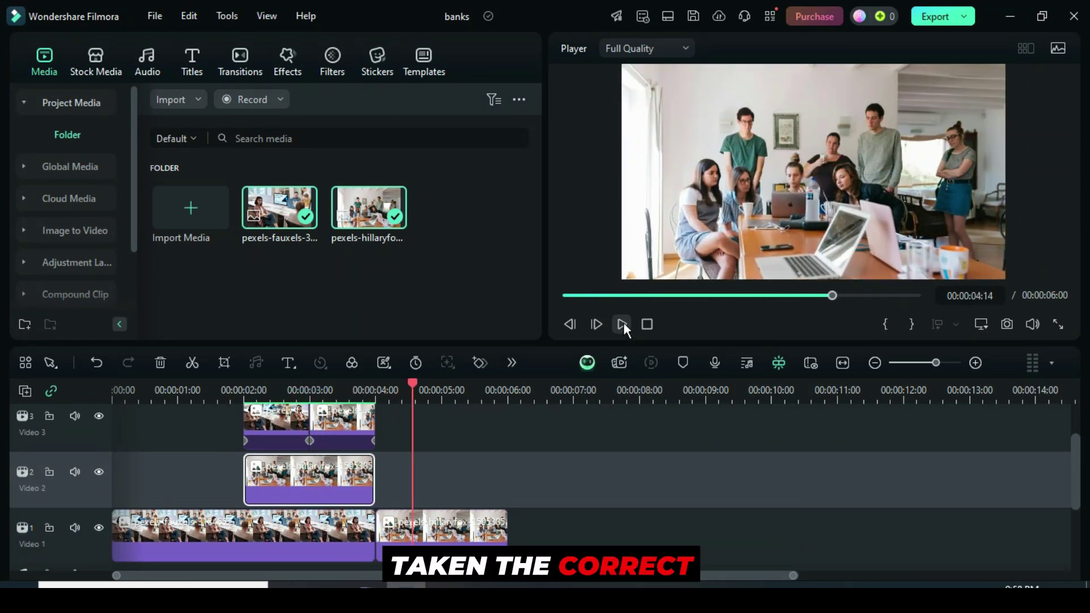
Step: Open the first Video 3 clip's Crop settings, showing Bottom at 50
left_click_drag(419, 384, 236, 384)
left_click(277, 448)
double_click(277, 448)
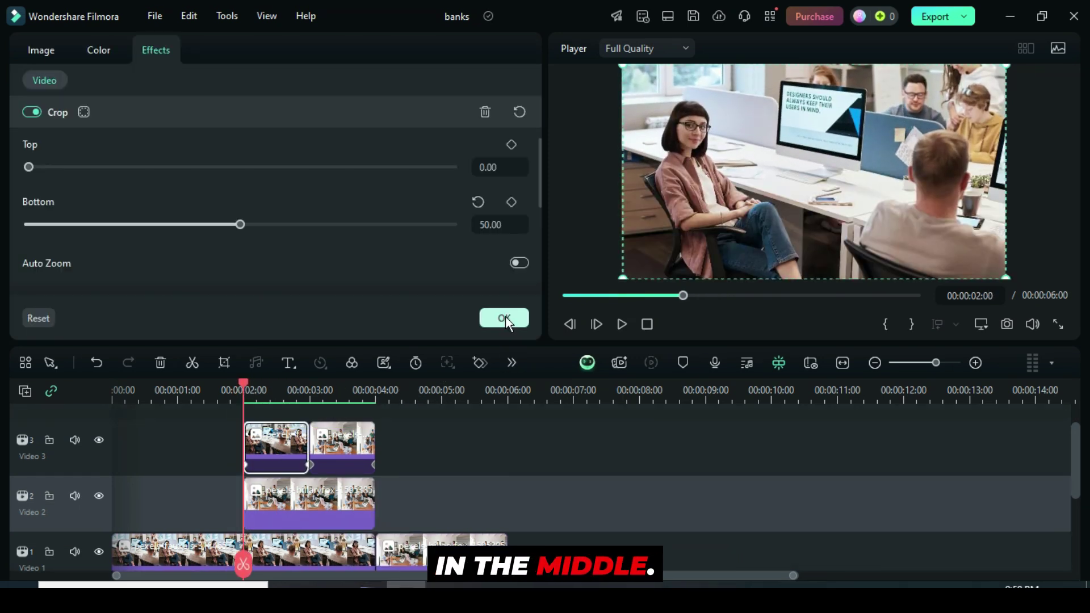
Step: Add a new empty Video 4 track above the others
left_click(521, 329)
right_click(20, 409)
left_click(51, 419)
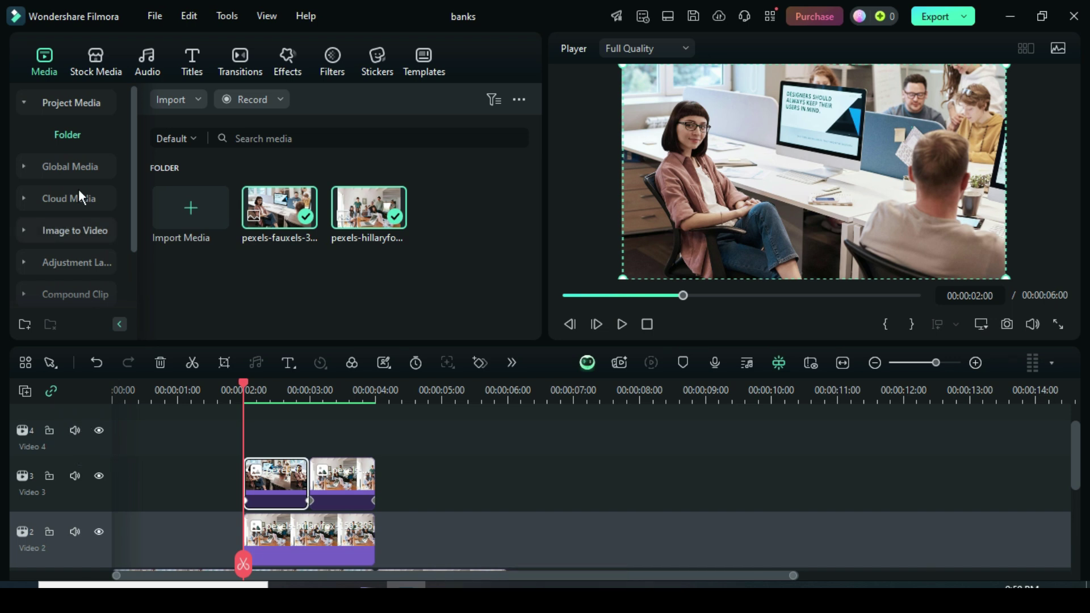
Step: Place the grey Popular Gradient stock clip on Video 4, trimmed to span 2–4 seconds
left_click(102, 57)
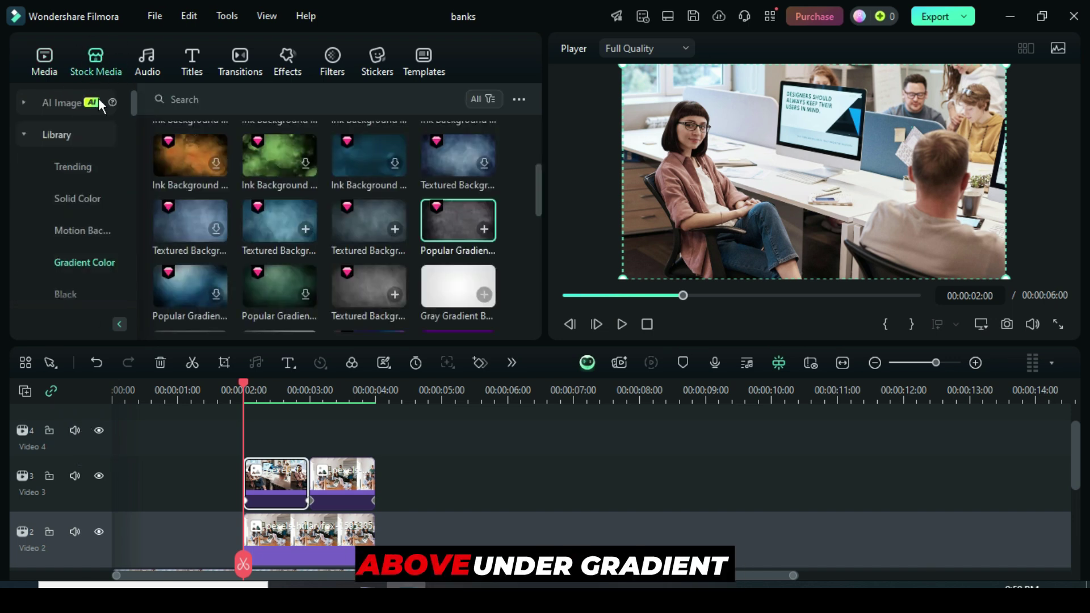
mouse_move(458, 220)
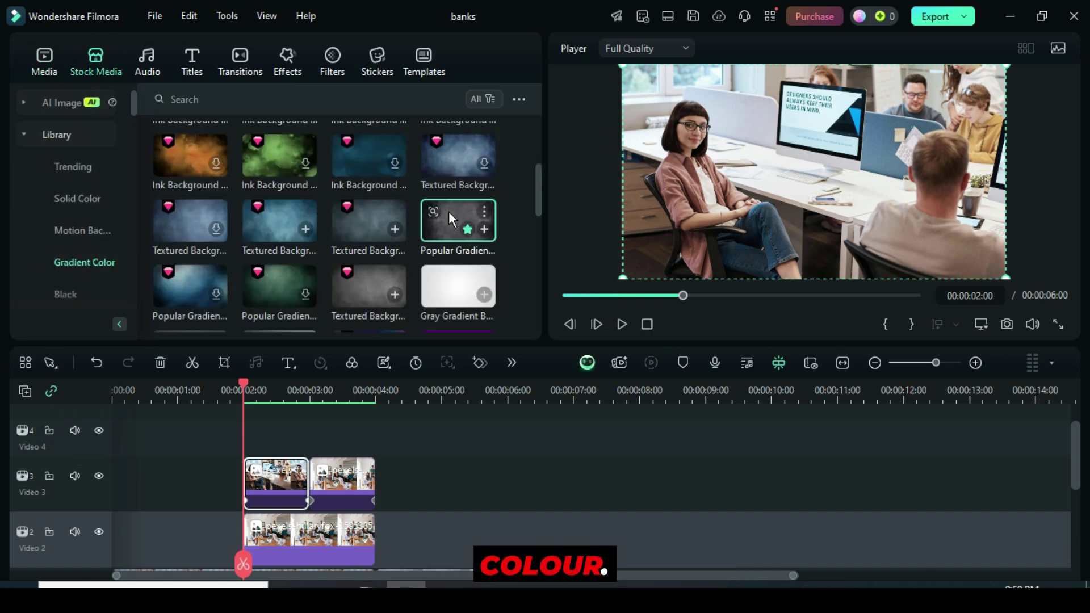
left_click_drag(461, 221, 298, 439)
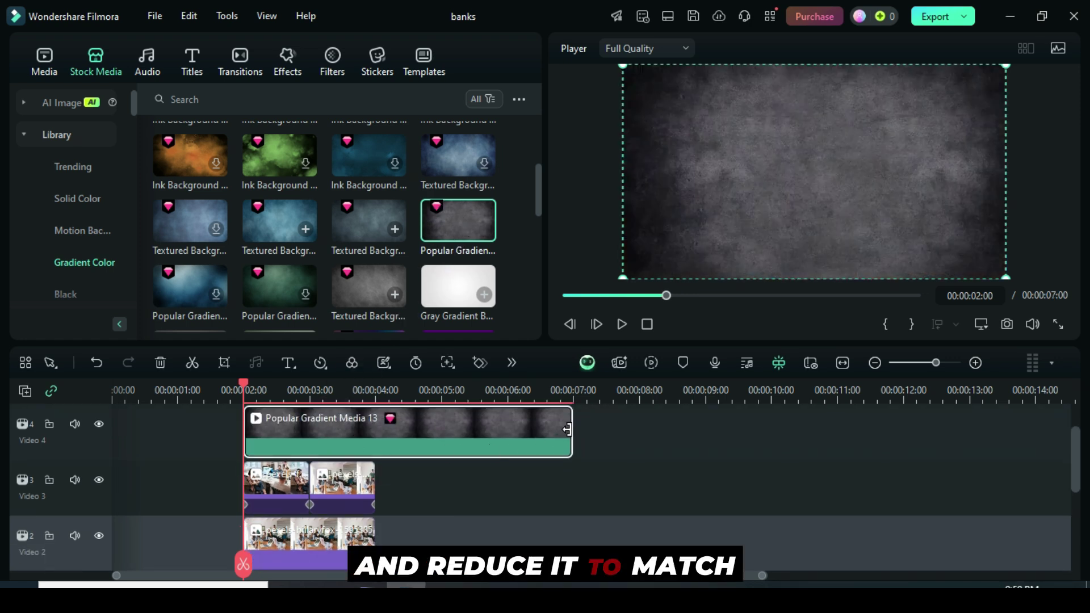
left_click_drag(570, 442, 375, 446)
scroll(348, 438, "up", 1)
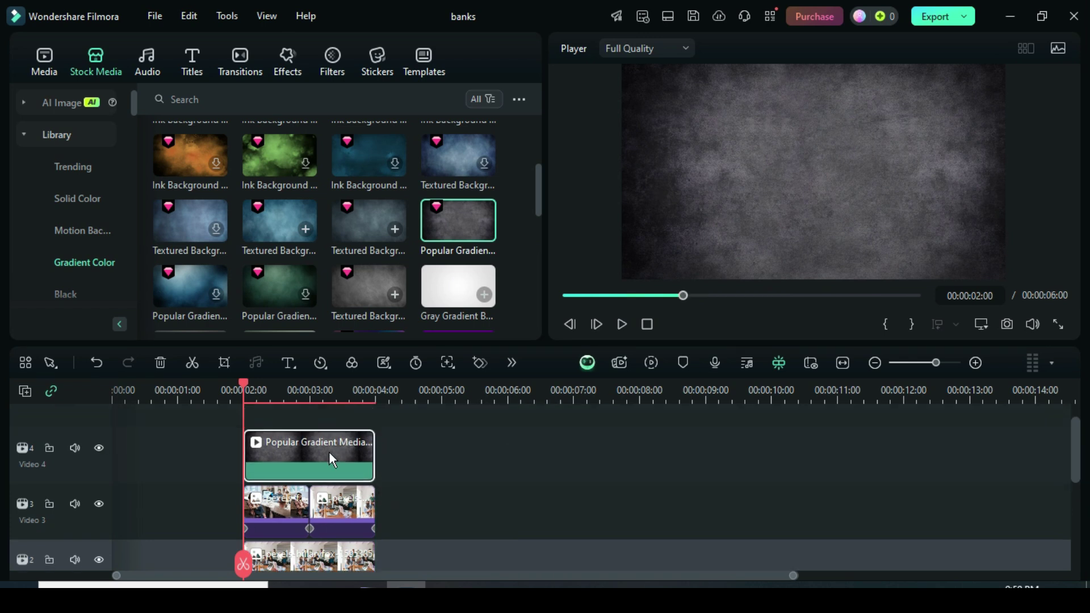
Step: Give the Video 4 gradient clip a Crop effect with Bottom set to 50
left_click(287, 68)
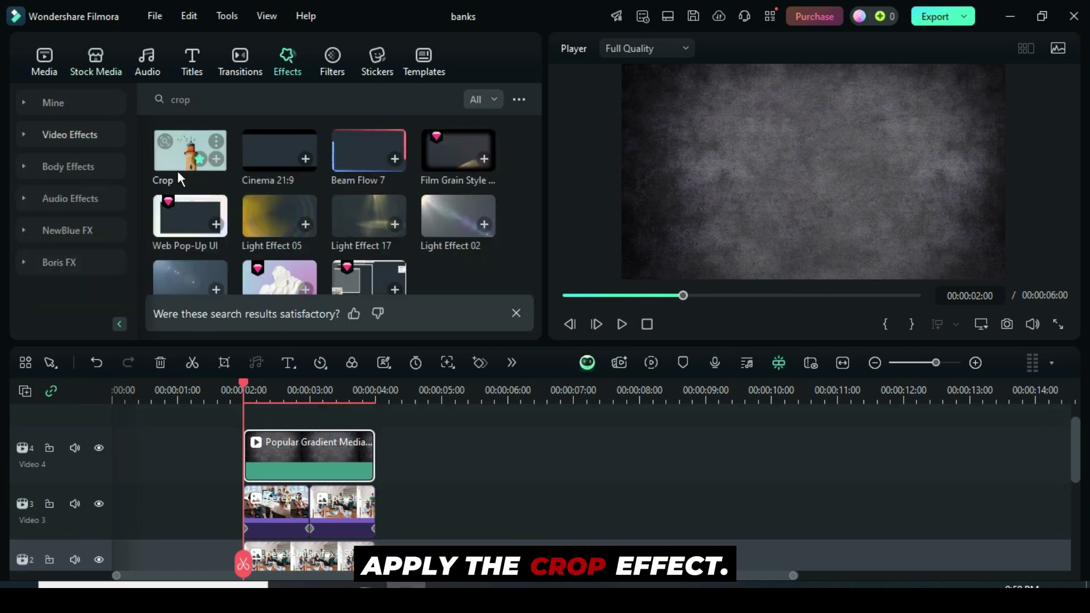
left_click_drag(178, 170, 273, 444)
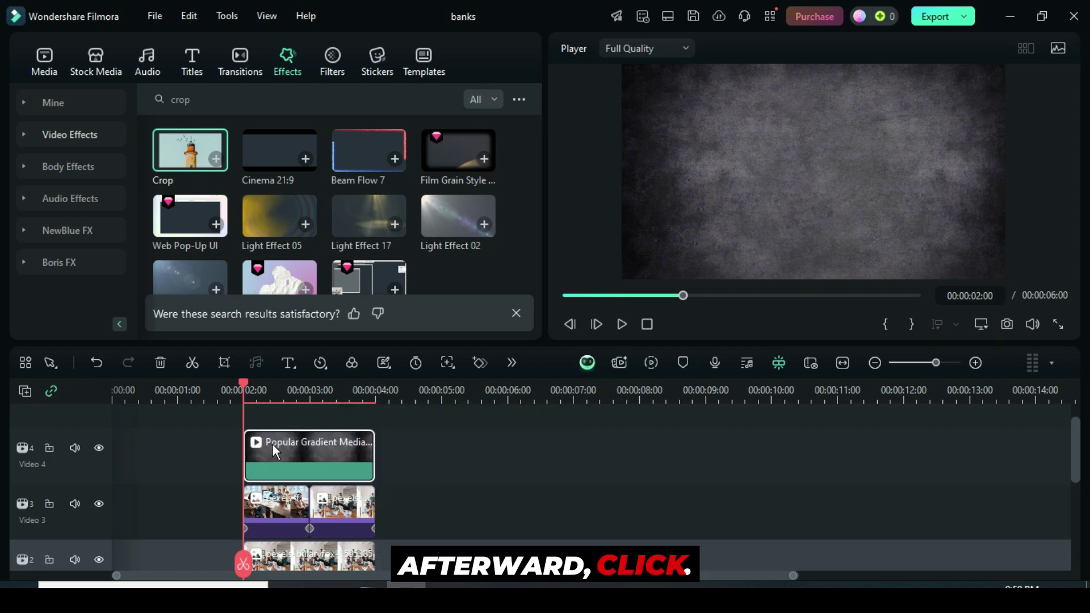
double_click(298, 450)
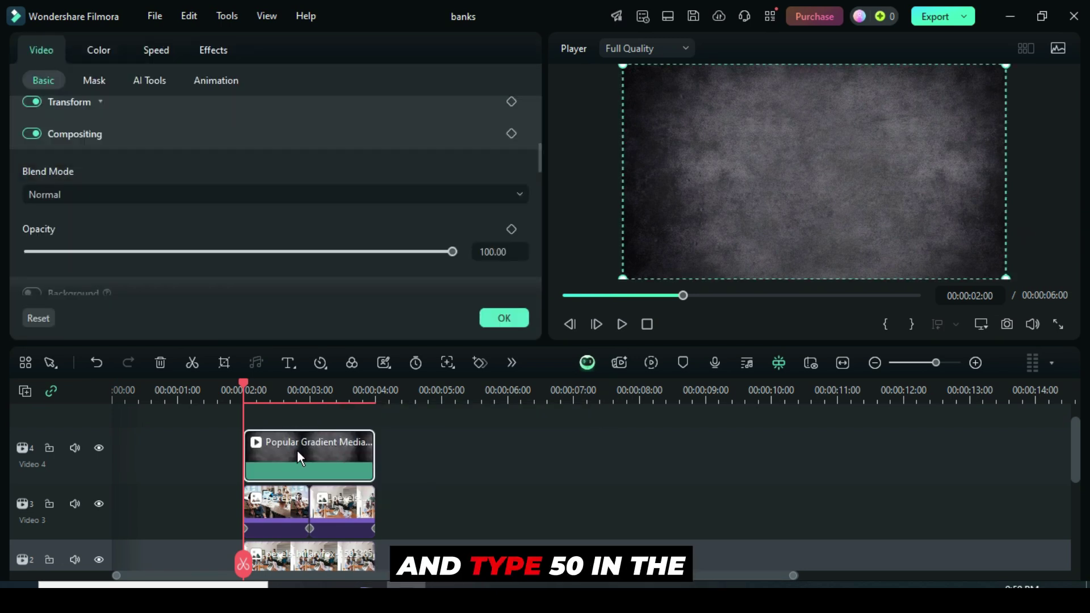
left_click(215, 50)
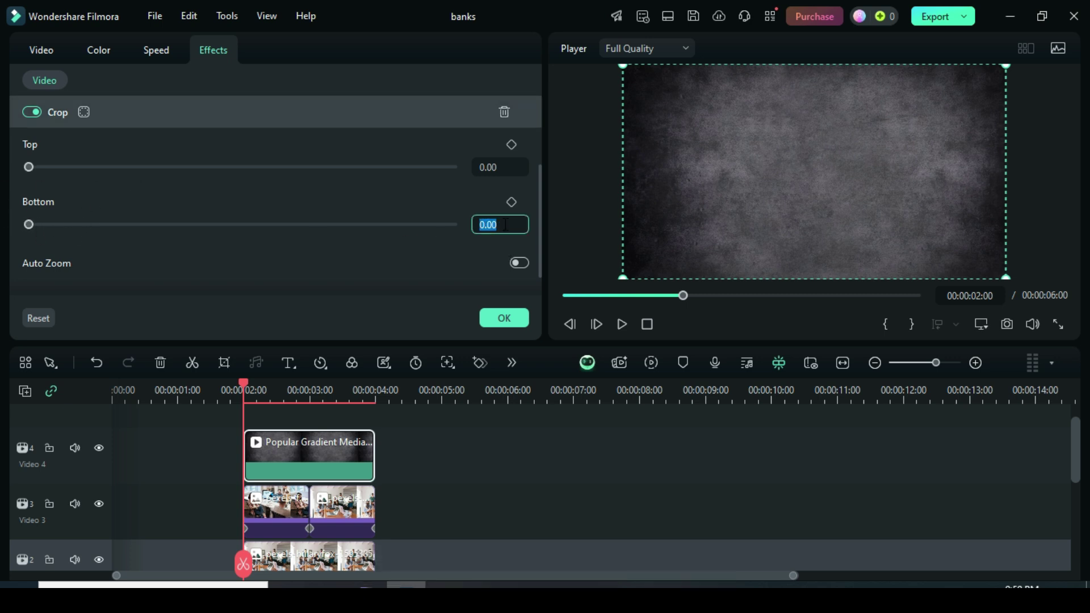
type("50")
key("Return")
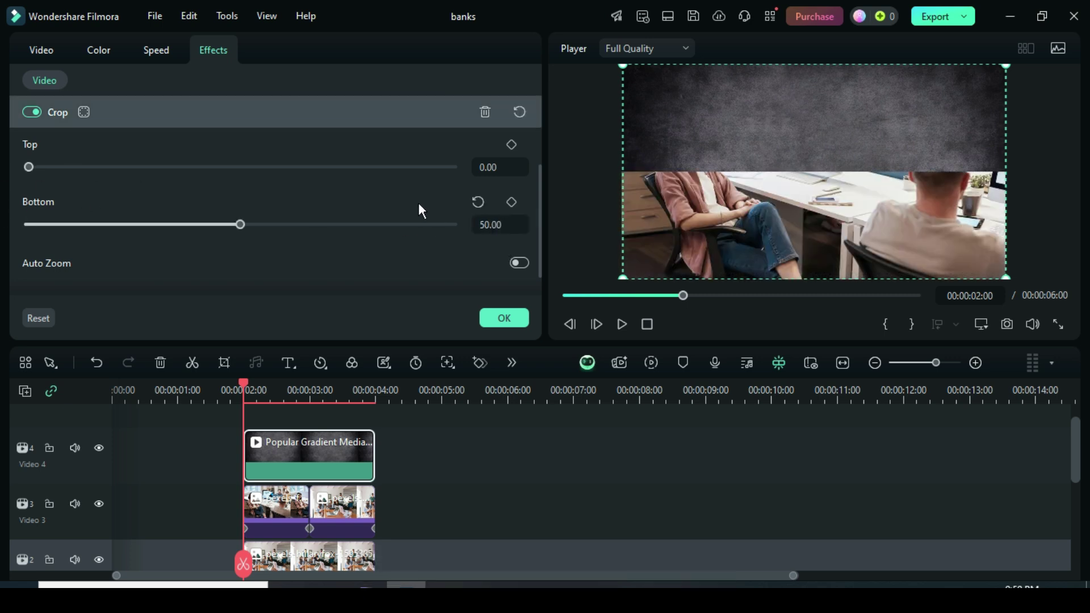
Step: Set the gradient clip's blend mode to Multiply with 20% opacity
left_click(39, 54)
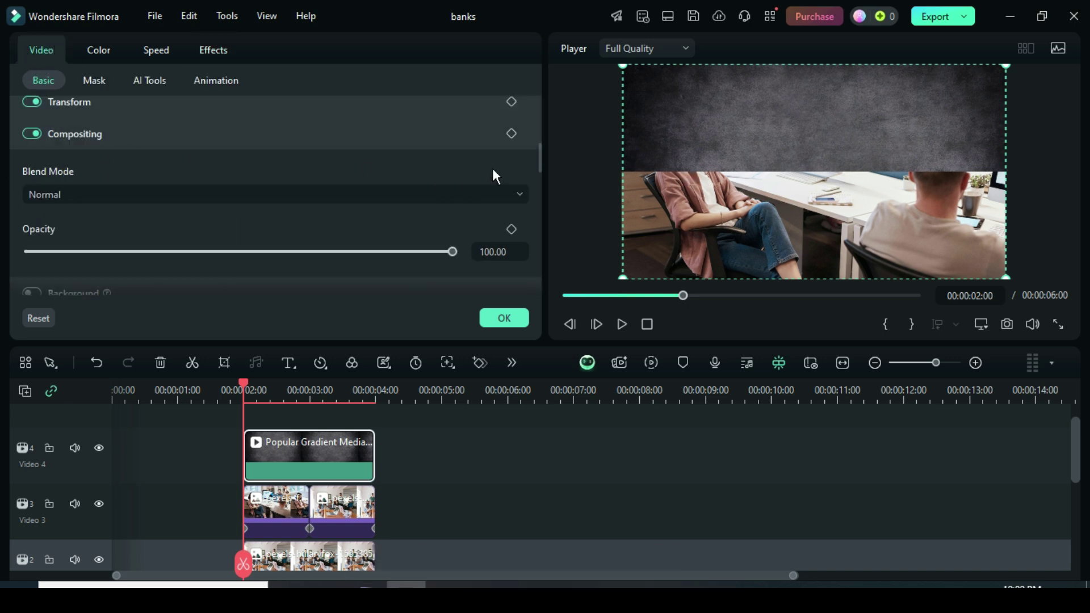
mouse_move(540, 159)
left_mouse_down()
mouse_move(537, 129)
mouse_move(531, 155)
left_mouse_up()
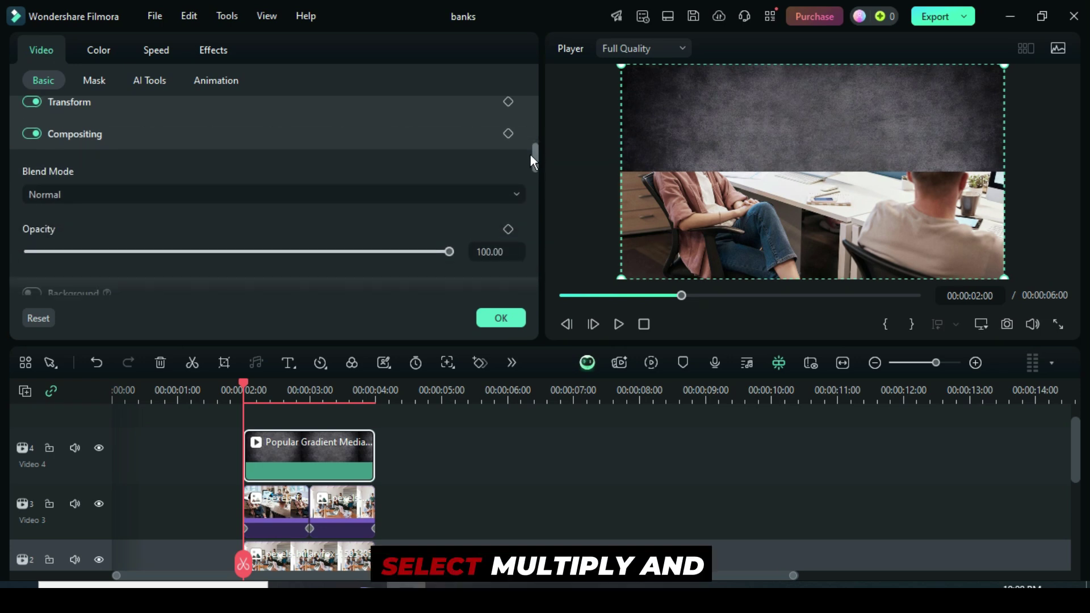
left_click(93, 192)
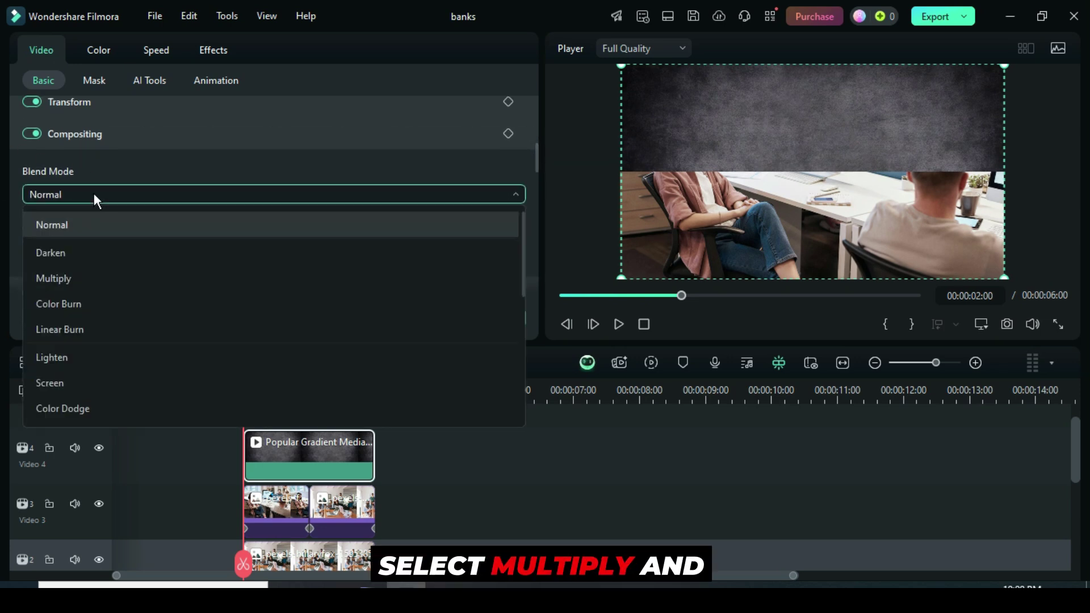
left_click(64, 274)
left_click(494, 251)
type("20")
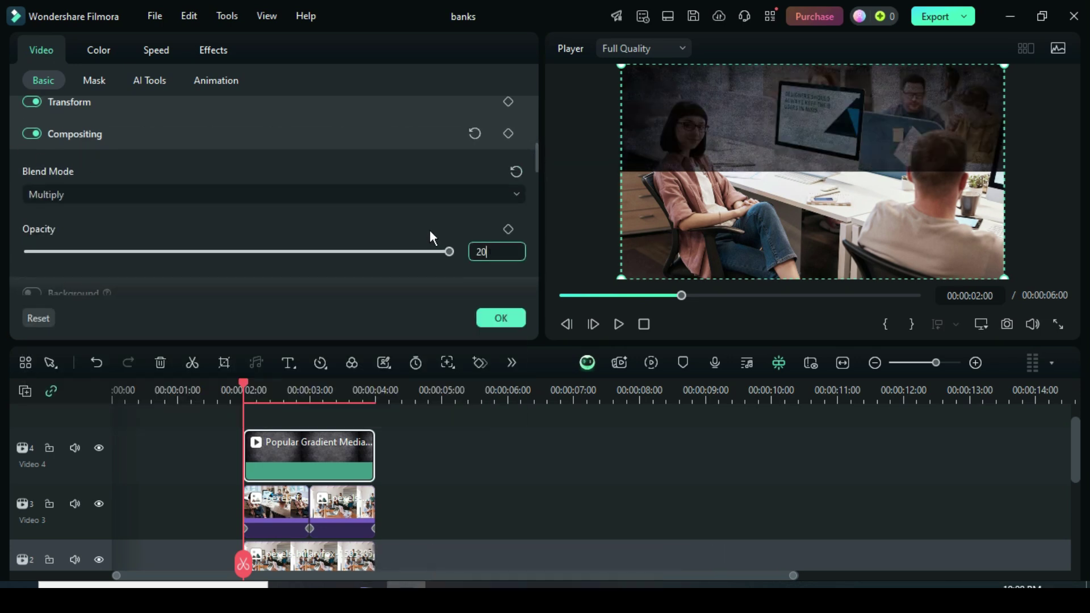
key("Return")
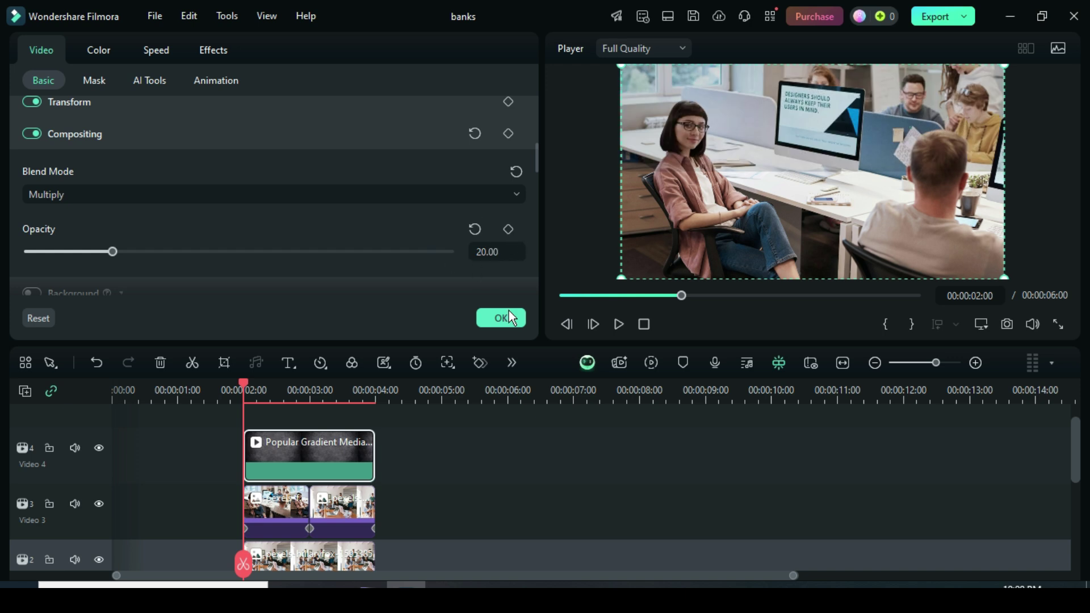
left_click(495, 318)
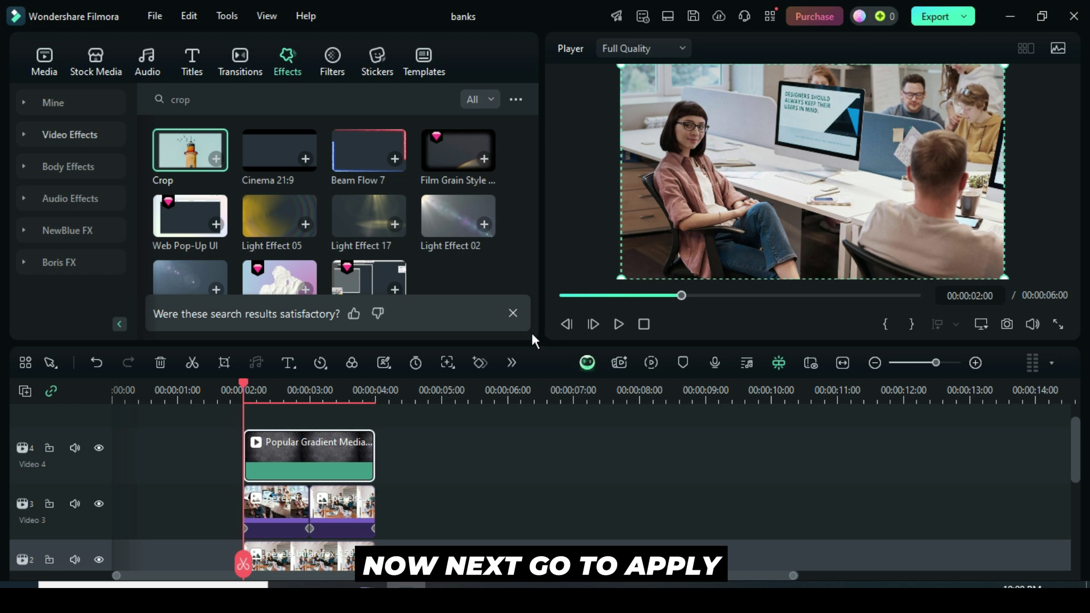
Step: Add Dissolve transitions to the start and end of the Video 4 gradient clip
left_click(230, 63)
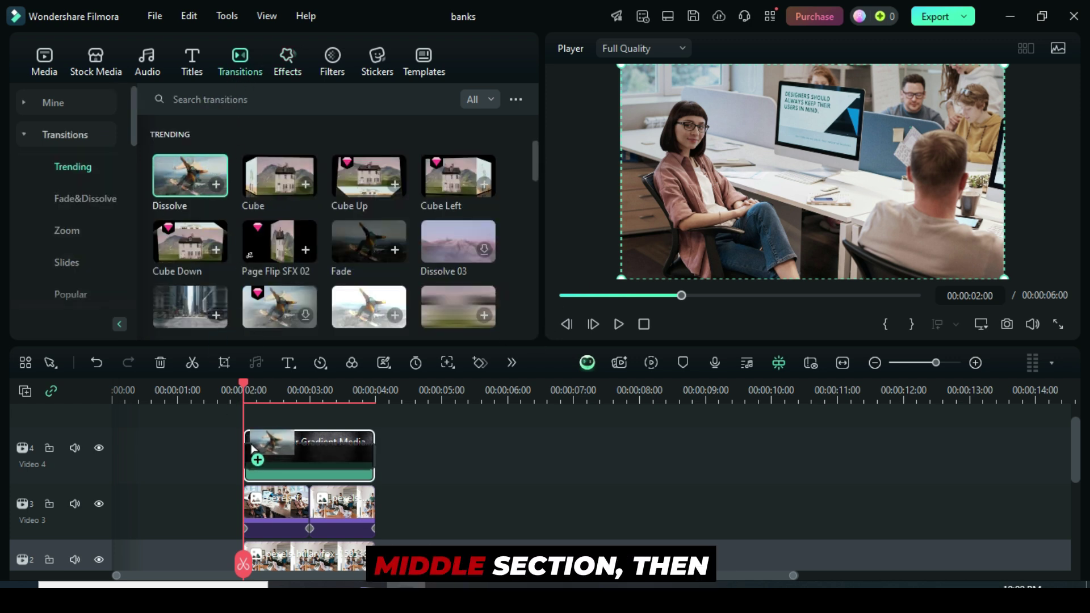
left_click_drag(373, 454, 308, 455)
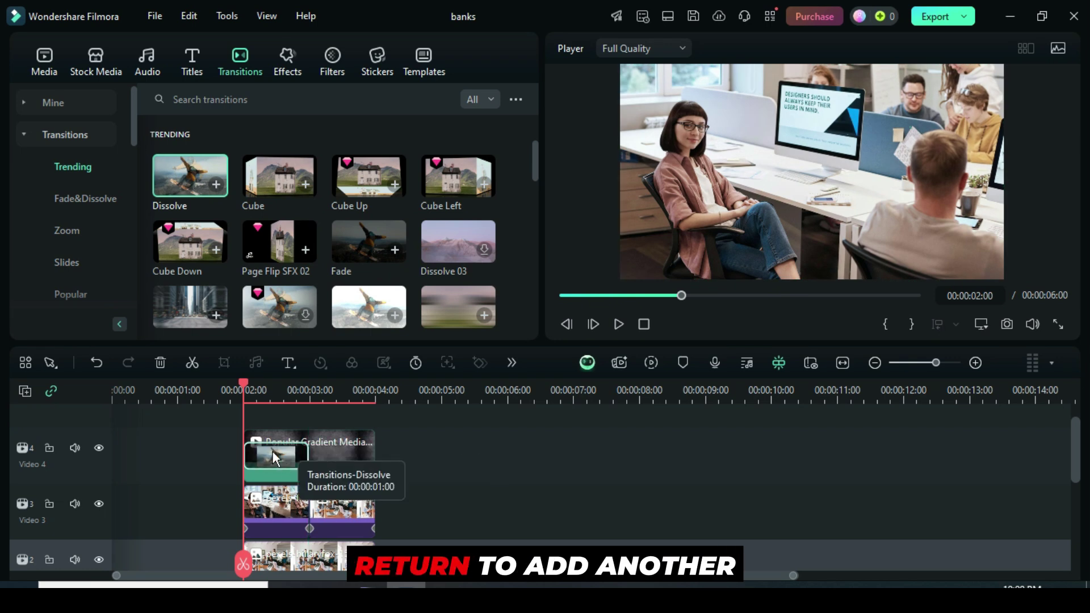
left_click_drag(192, 177, 359, 461)
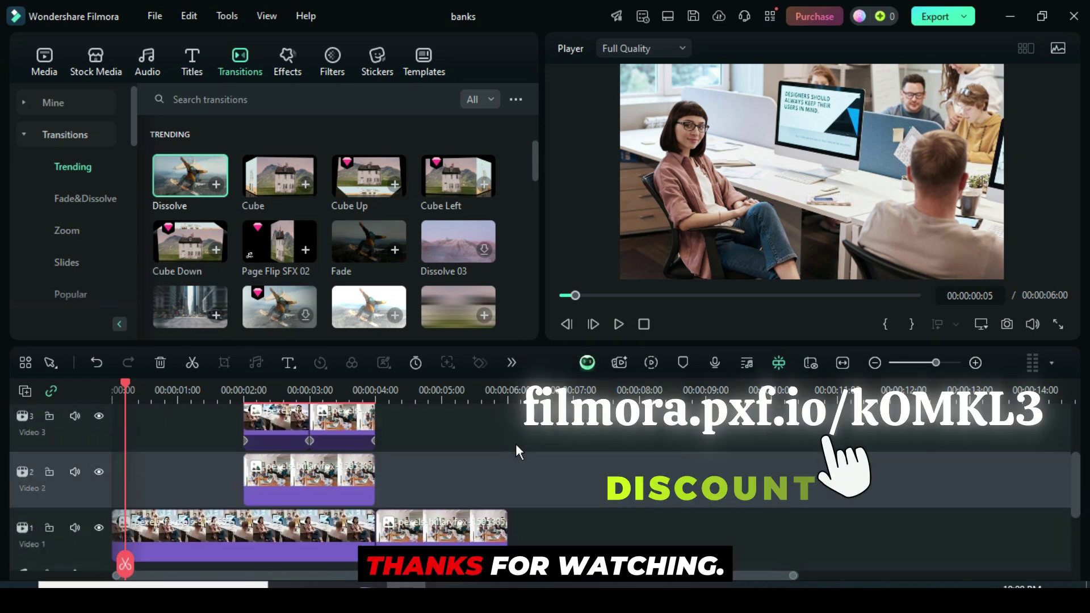
Step: Scroll back to the top tracks and render a preview of the finished sequence
scroll(560, 465, "up", 3)
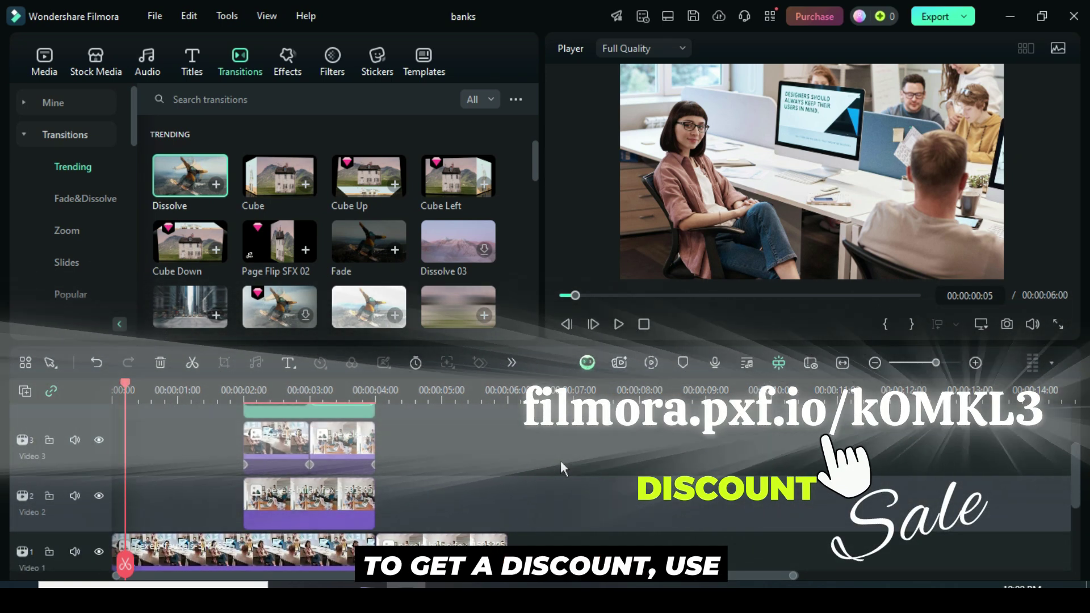
scroll(560, 461, "down", 3)
scroll(556, 461, "up", 4)
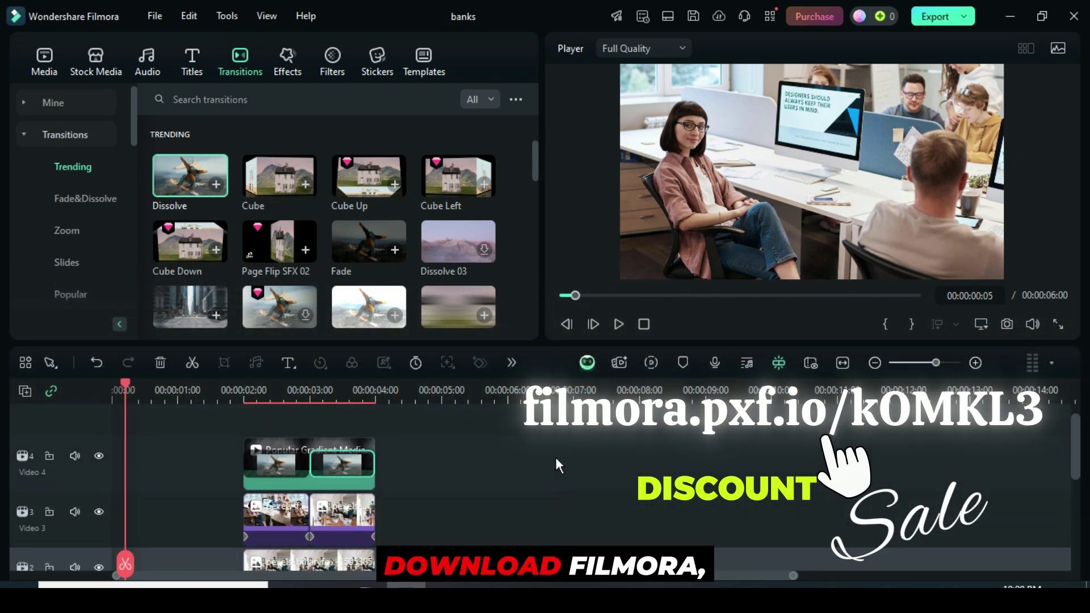
left_click(650, 362)
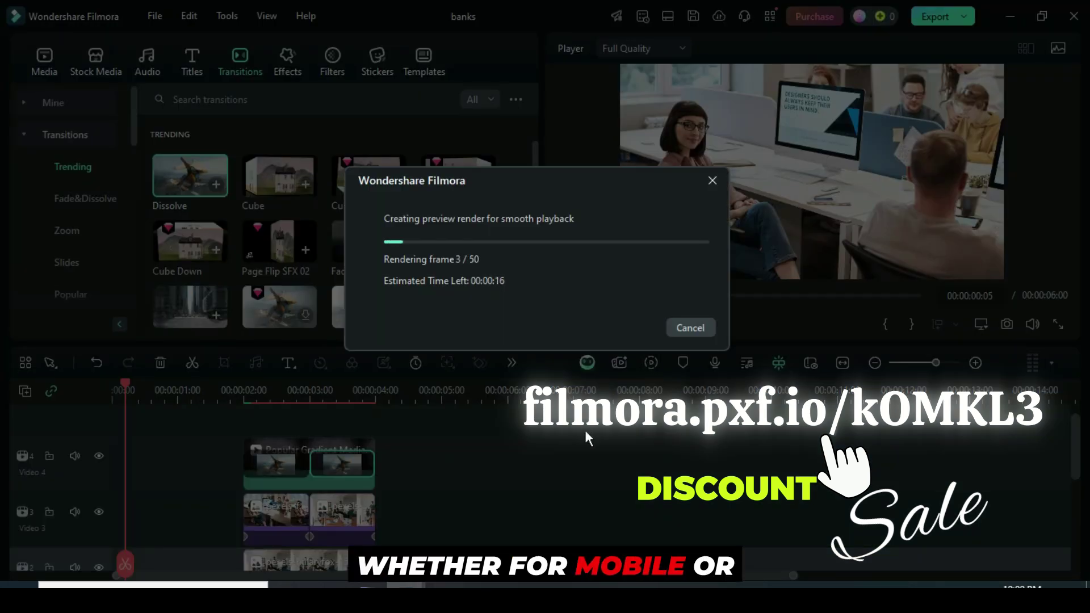